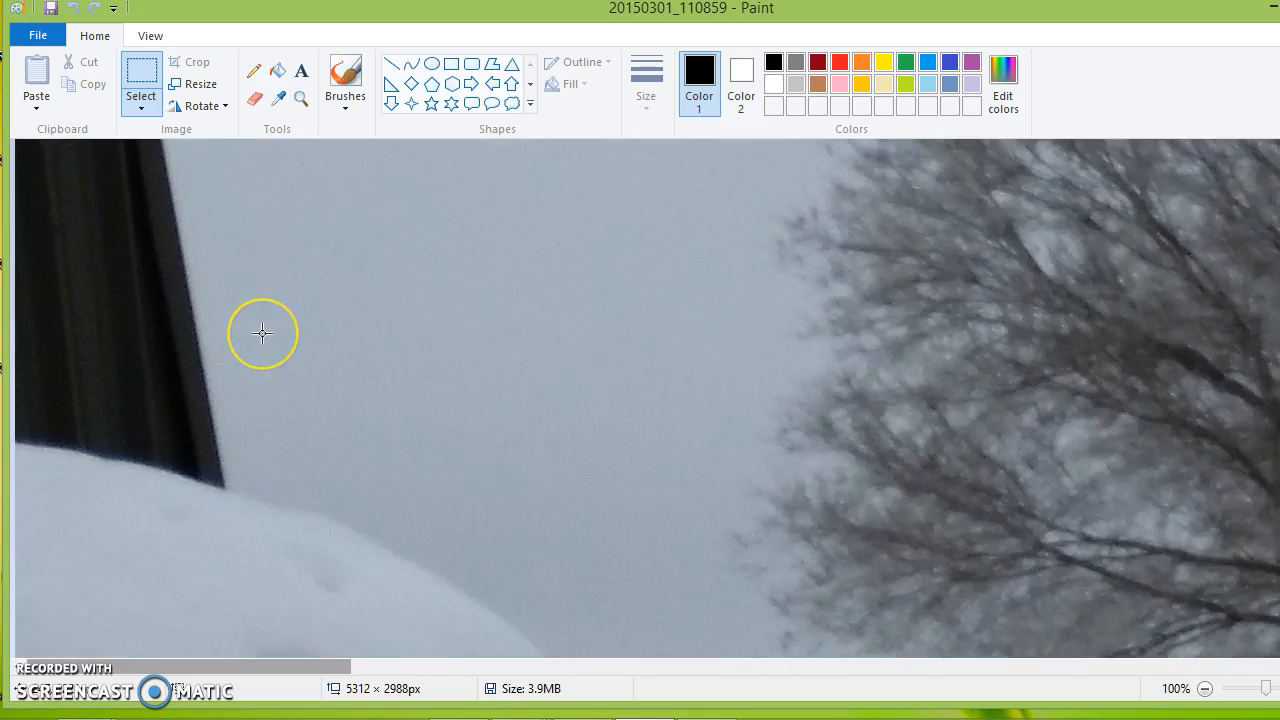
Crop the winter photo to a wide area of about 3989 × 1121 px around the trees, leaving out the dumpster.
{"action": "scroll", "coordinate": [261, 331], "scroll_direction": "up", "scroll_amount": 10}
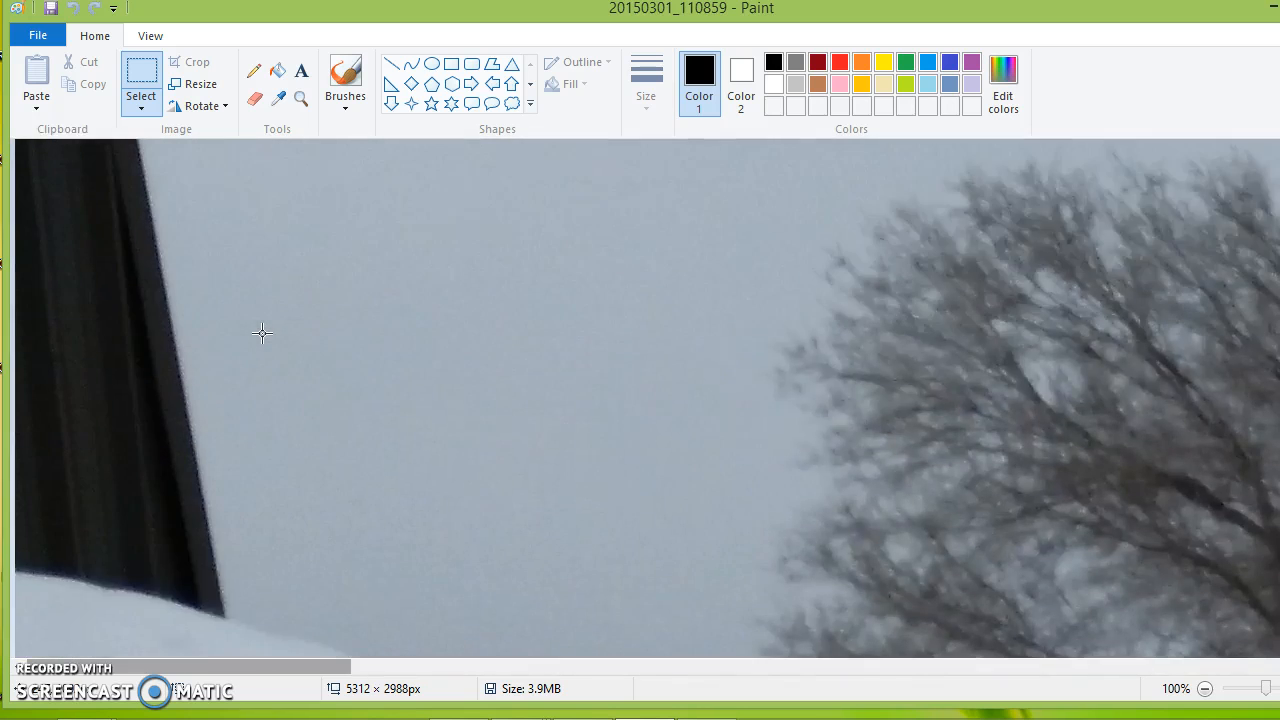
{"action": "left_click", "coordinate": [150, 37]}
{"action": "left_click", "coordinate": [78, 98]}
{"action": "left_click", "coordinate": [78, 98]}
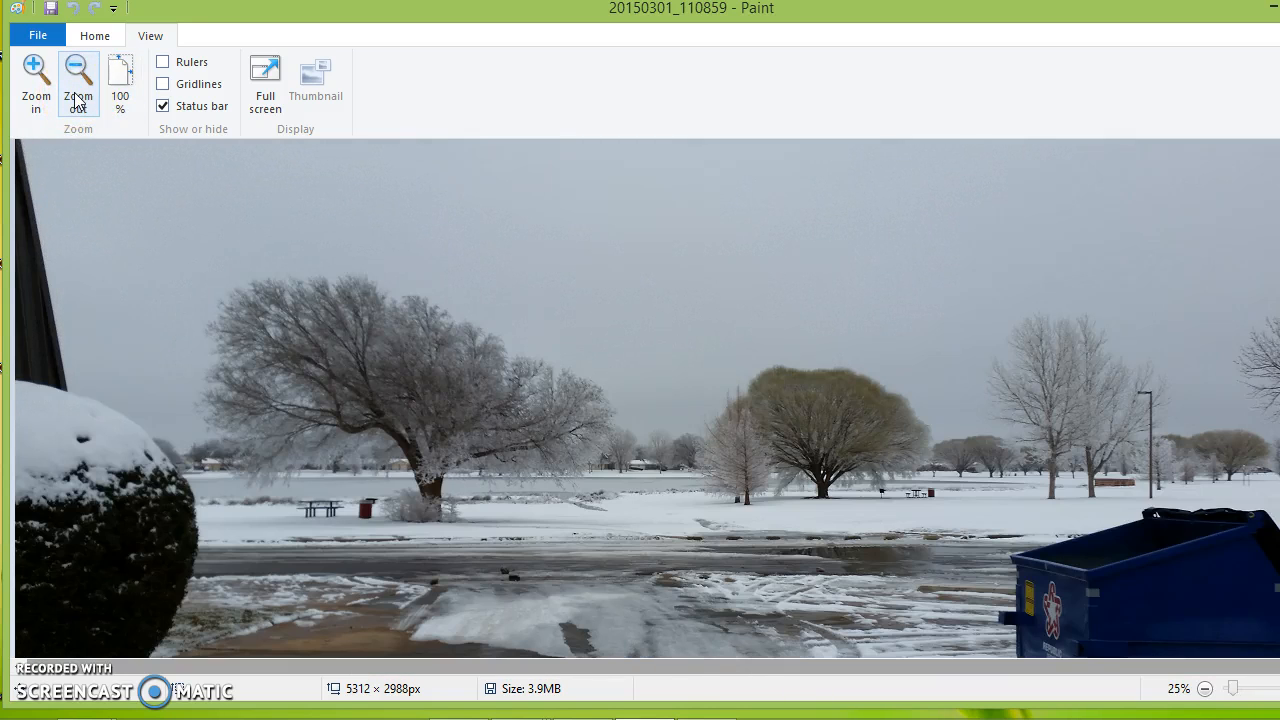
{"action": "left_click", "coordinate": [78, 98]}
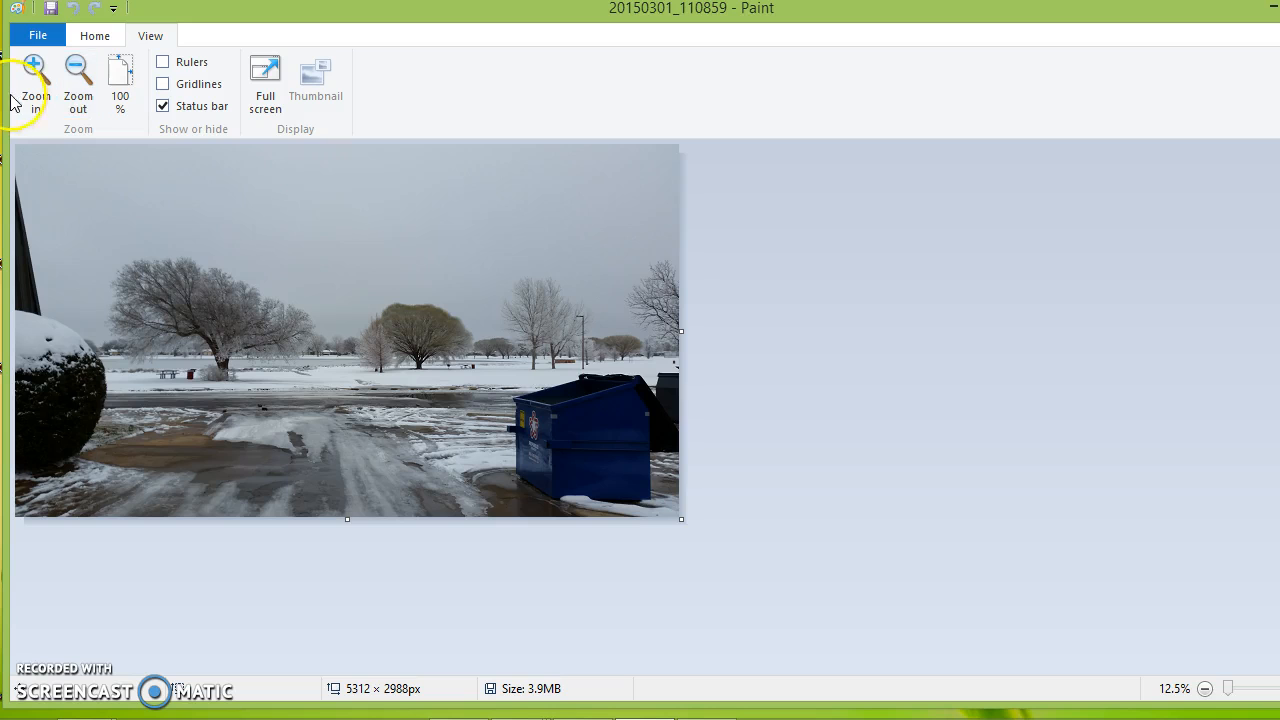
{"action": "left_click", "coordinate": [33, 98]}
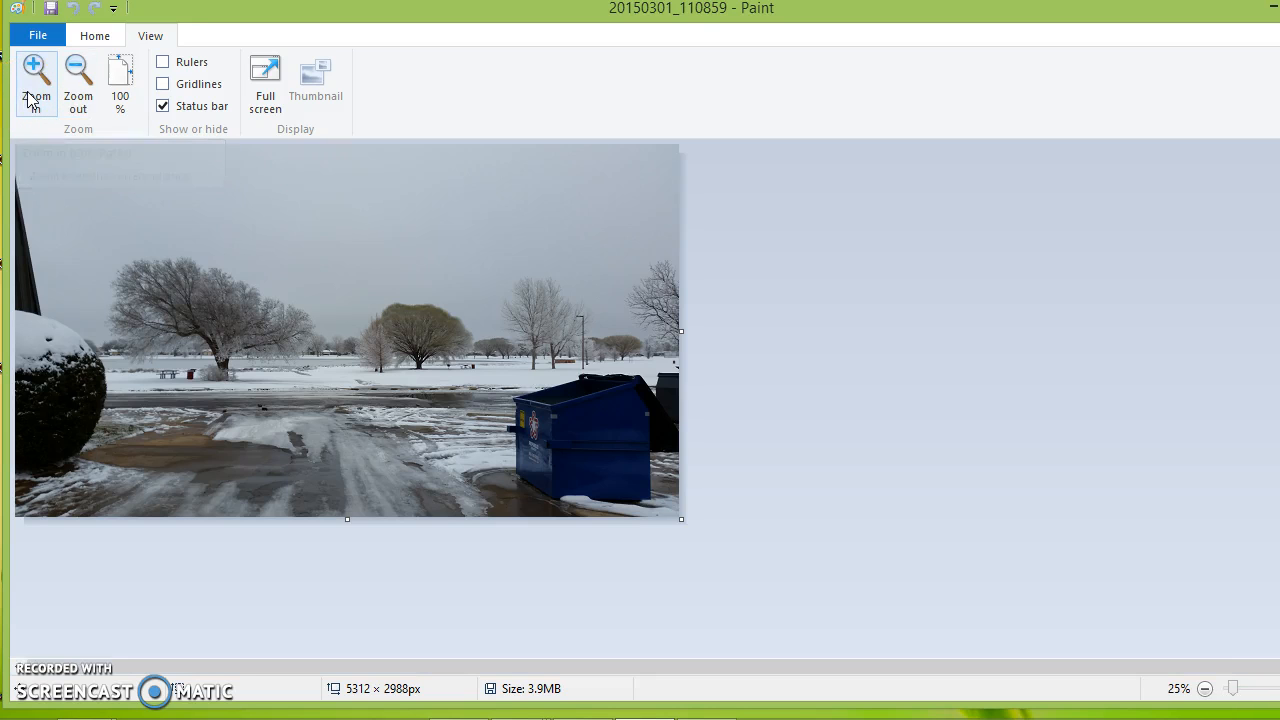
{"action": "scroll", "coordinate": [365, 348], "scroll_direction": "down", "scroll_amount": 4}
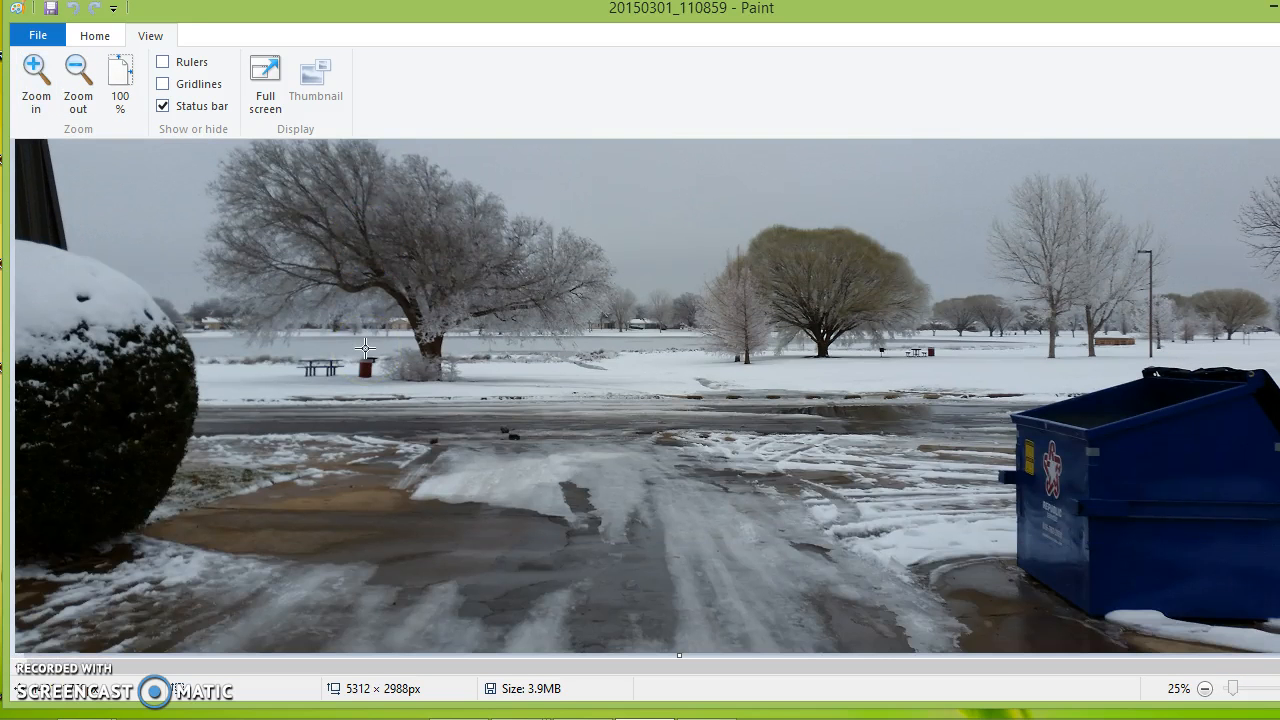
{"action": "scroll", "coordinate": [365, 348], "scroll_direction": "up", "scroll_amount": 2}
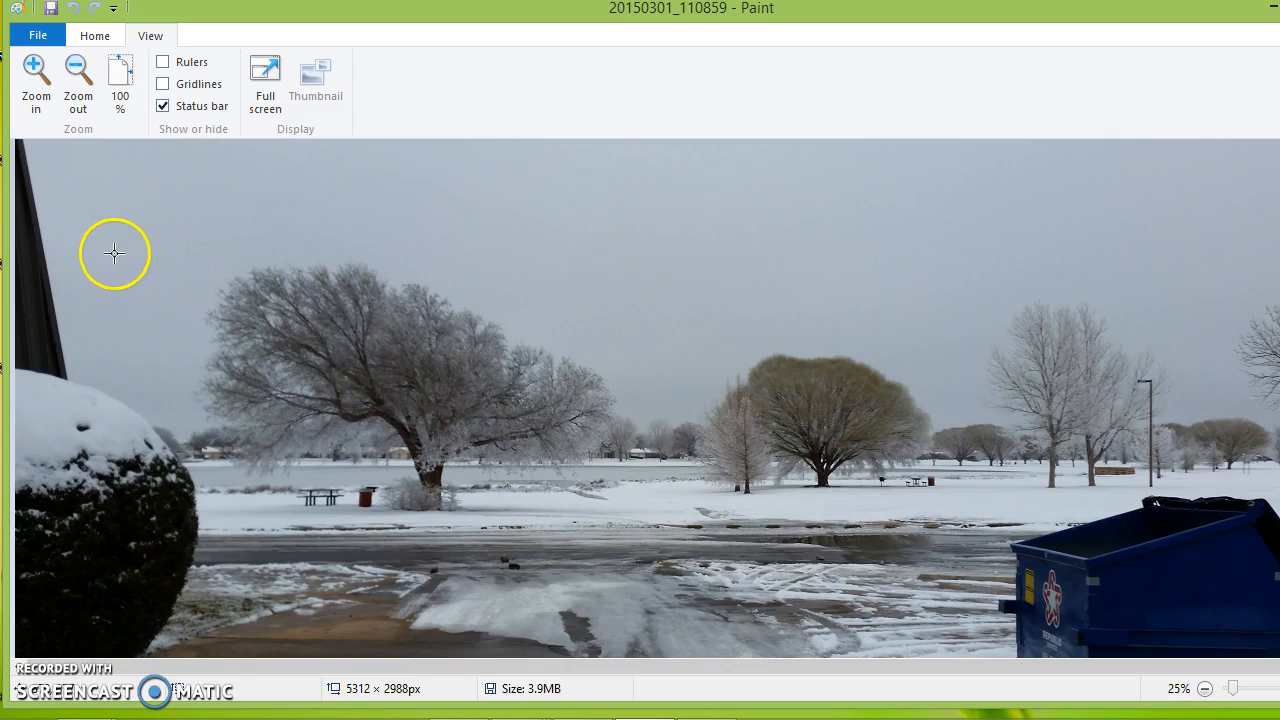
{"action": "mouse_move", "coordinate": [86, 243]}
{"action": "left_mouse_down"}
{"action": "mouse_move", "coordinate": [128, 278]}
{"action": "mouse_move", "coordinate": [411, 417]}
{"action": "mouse_move", "coordinate": [829, 514]}
{"action": "mouse_move", "coordinate": [1109, 507]}
{"action": "left_mouse_up"}
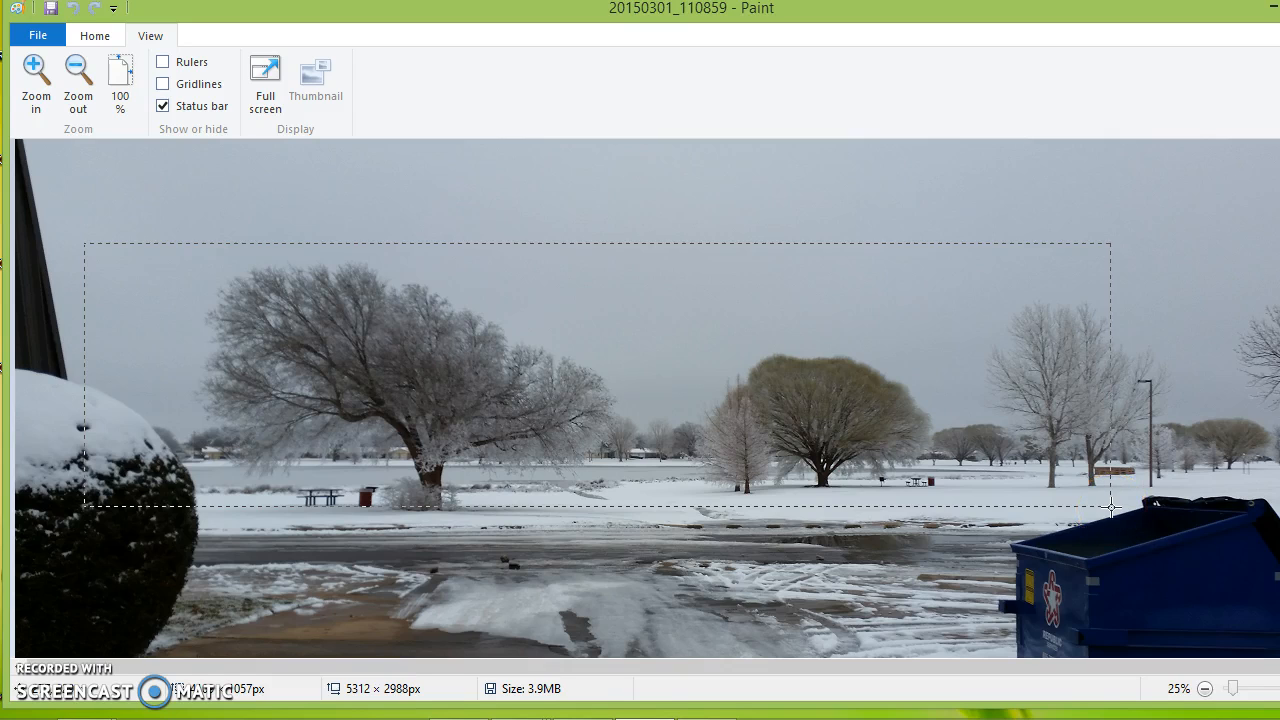
{"action": "mouse_move", "coordinate": [1109, 515]}
{"action": "left_mouse_down"}
{"action": "mouse_move", "coordinate": [1059, 523]}
{"action": "mouse_move", "coordinate": [1081, 523]}
{"action": "left_mouse_up"}
{"action": "left_click", "coordinate": [95, 36]}
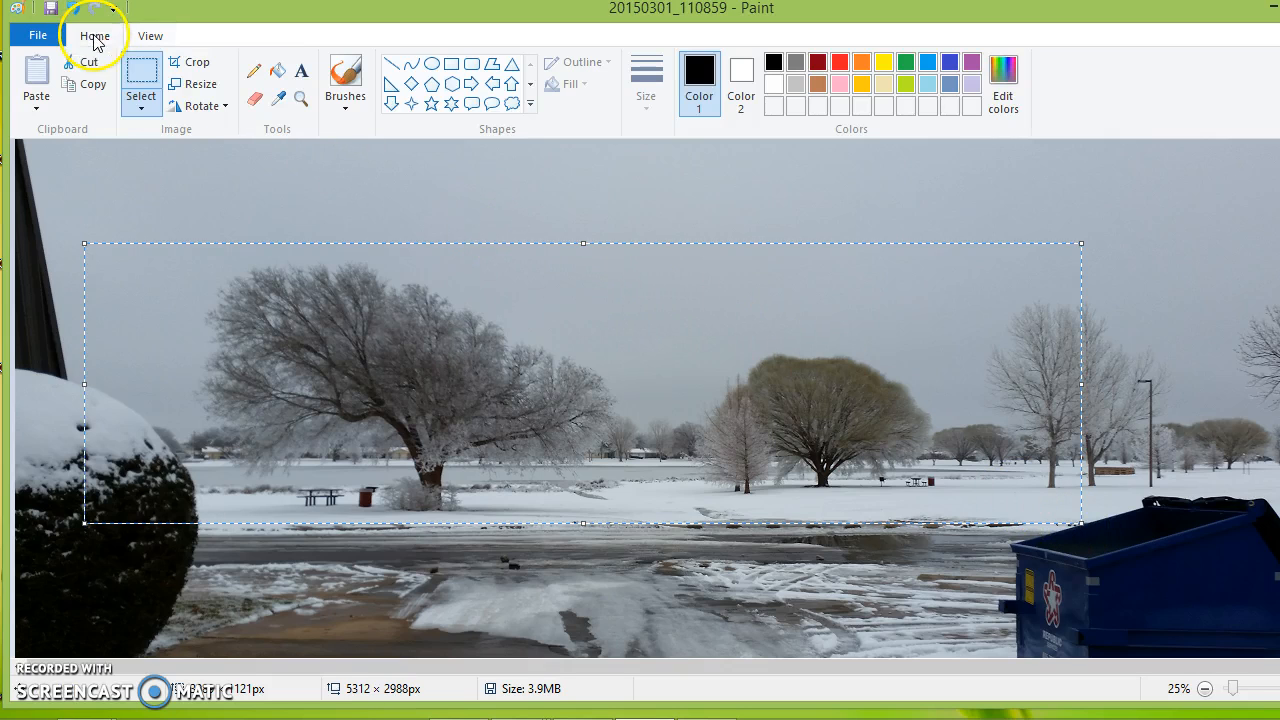
{"action": "left_click", "coordinate": [189, 62]}
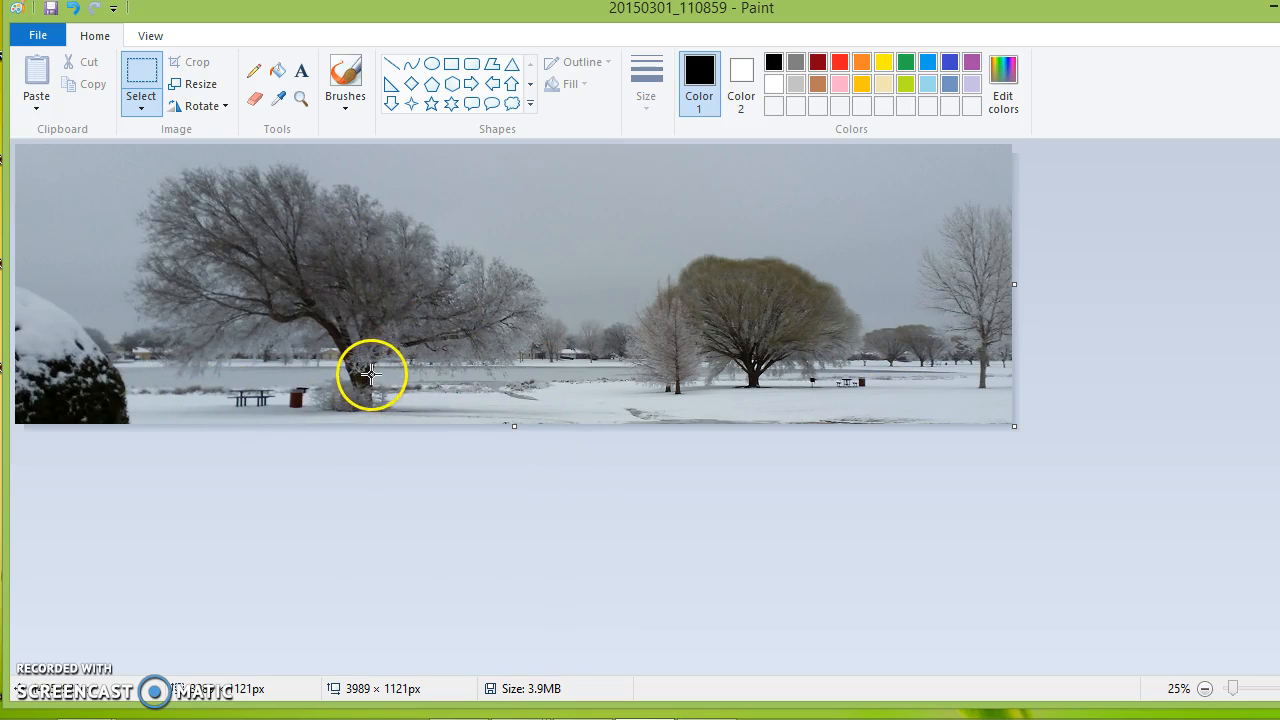
Resize the cropped picture to 40 percent with the aspect ratio maintained.
{"action": "left_click", "coordinate": [200, 86]}
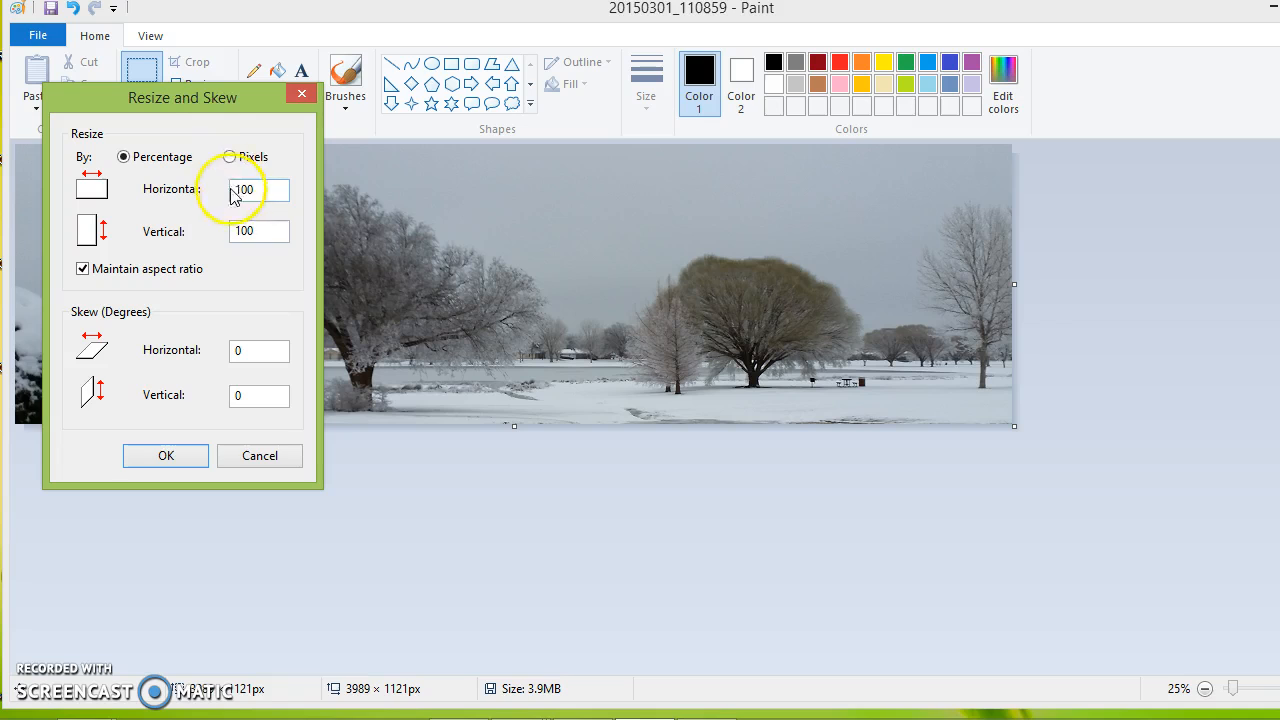
{"action": "left_click_drag", "start_coordinate": [194, 105], "coordinate": [195, 121]}
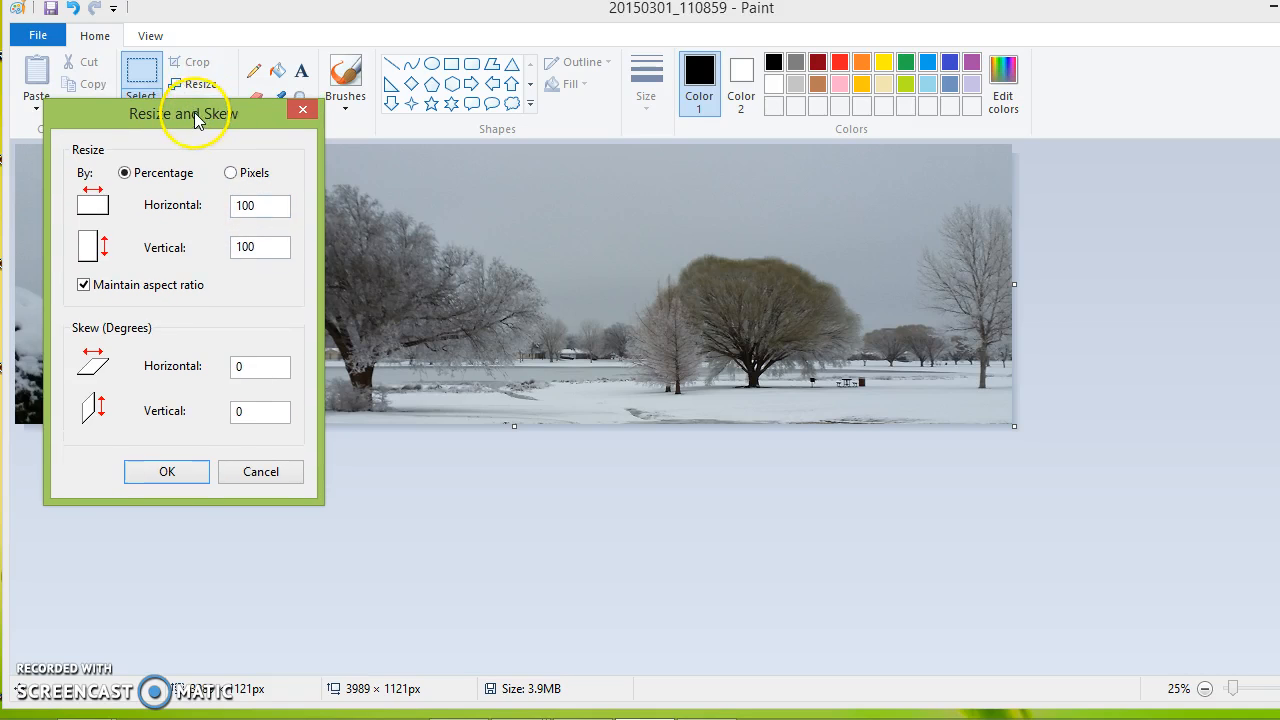
{"action": "double_click", "coordinate": [252, 205]}
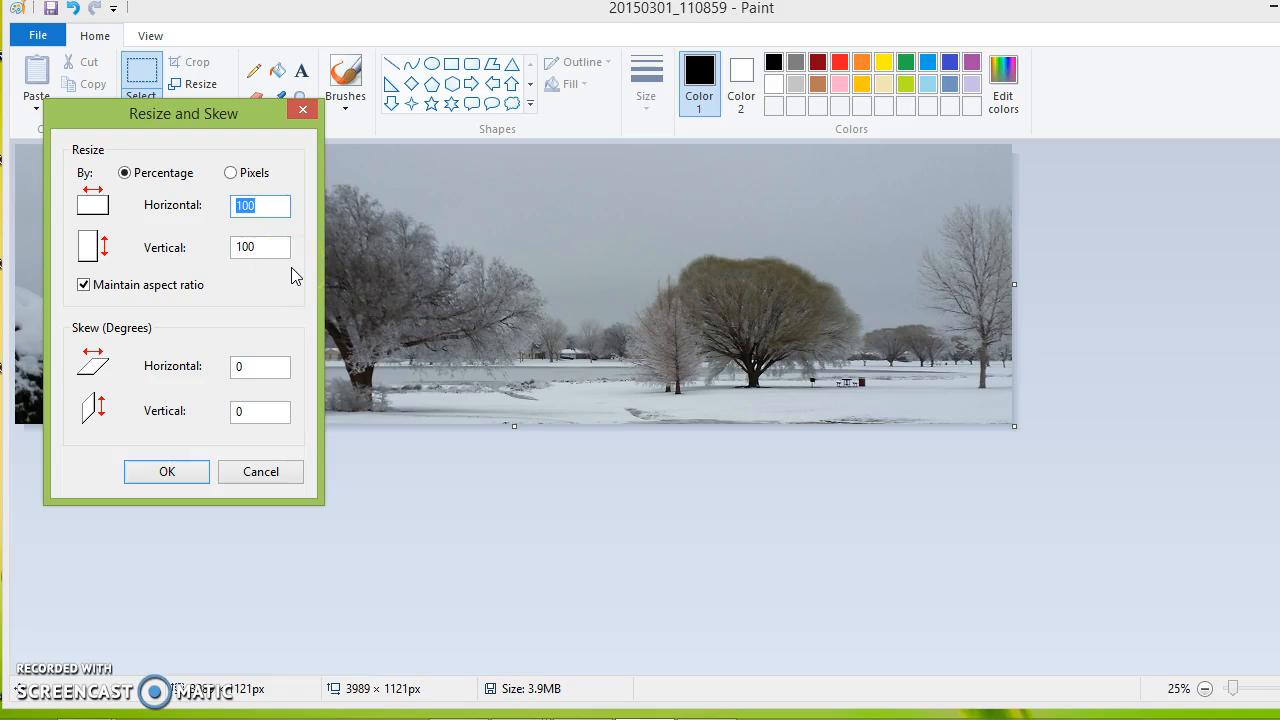
{"action": "type", "text": "40"}
{"action": "left_click", "coordinate": [165, 474]}
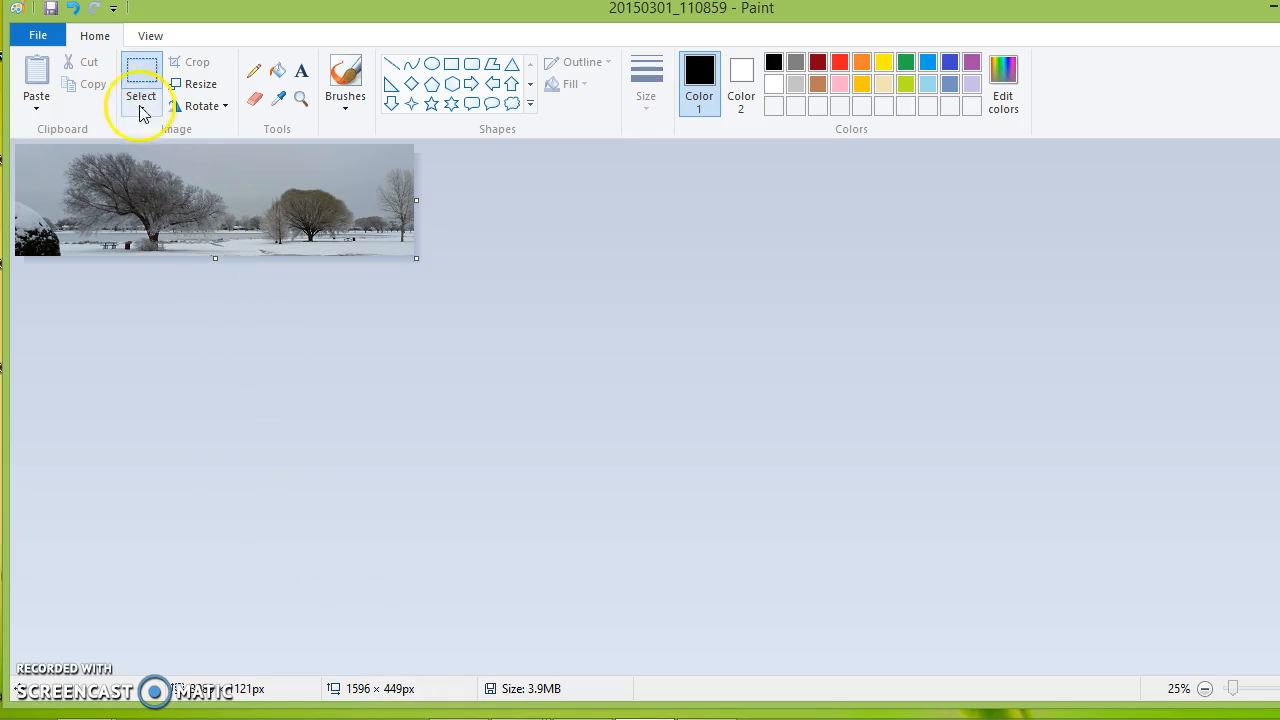
Start saving the resized picture as a separate JPEG file and name it winter 2014.
{"action": "left_click", "coordinate": [148, 36]}
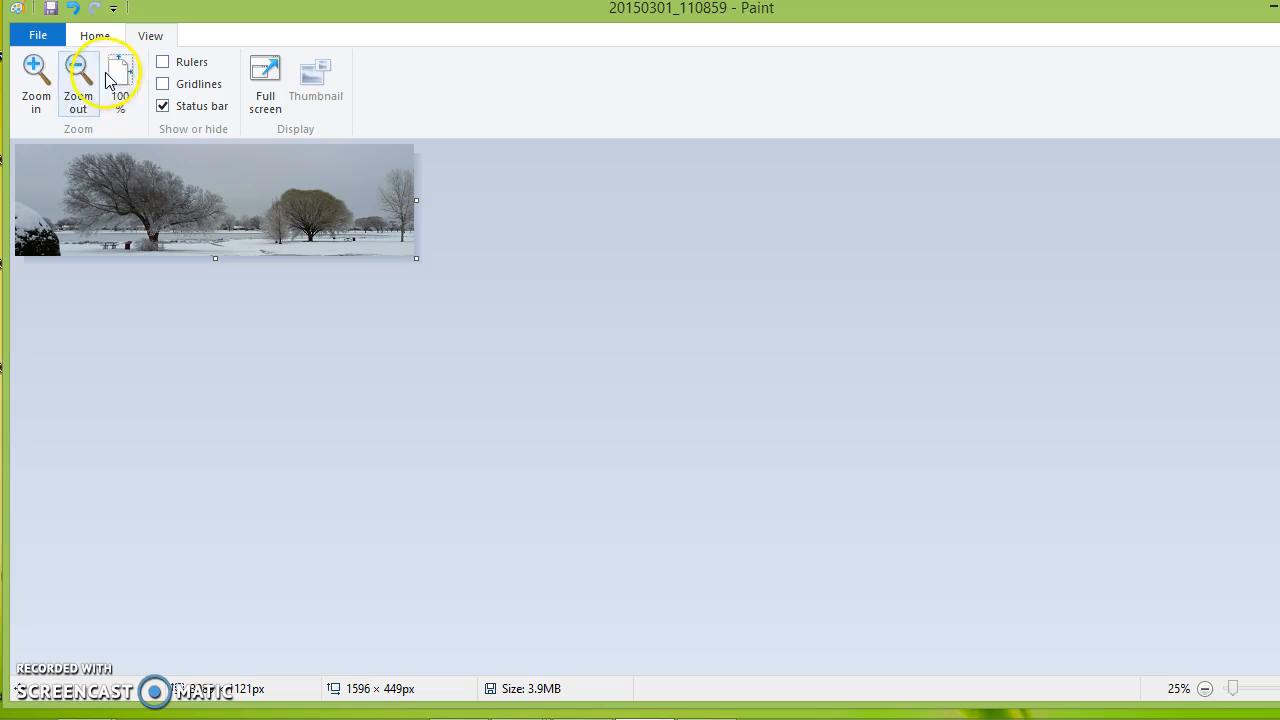
{"action": "left_click", "coordinate": [37, 85]}
{"action": "left_click", "coordinate": [37, 90]}
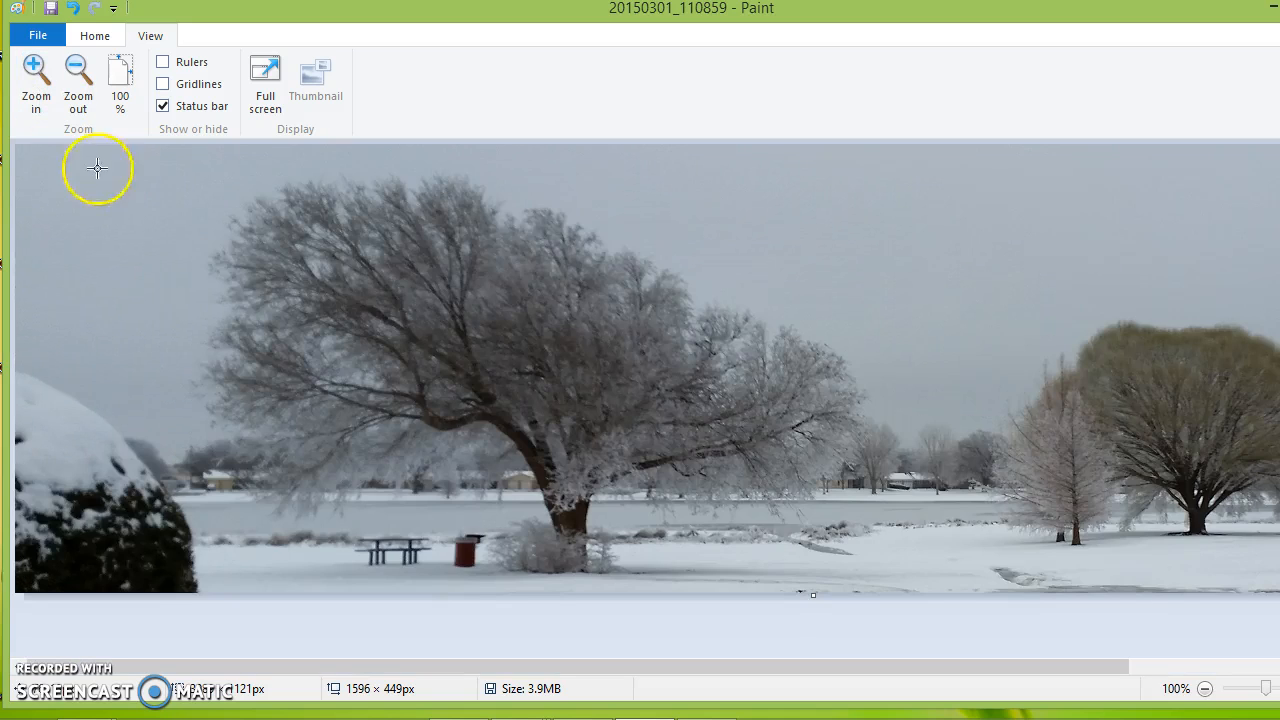
{"action": "left_click", "coordinate": [47, 42]}
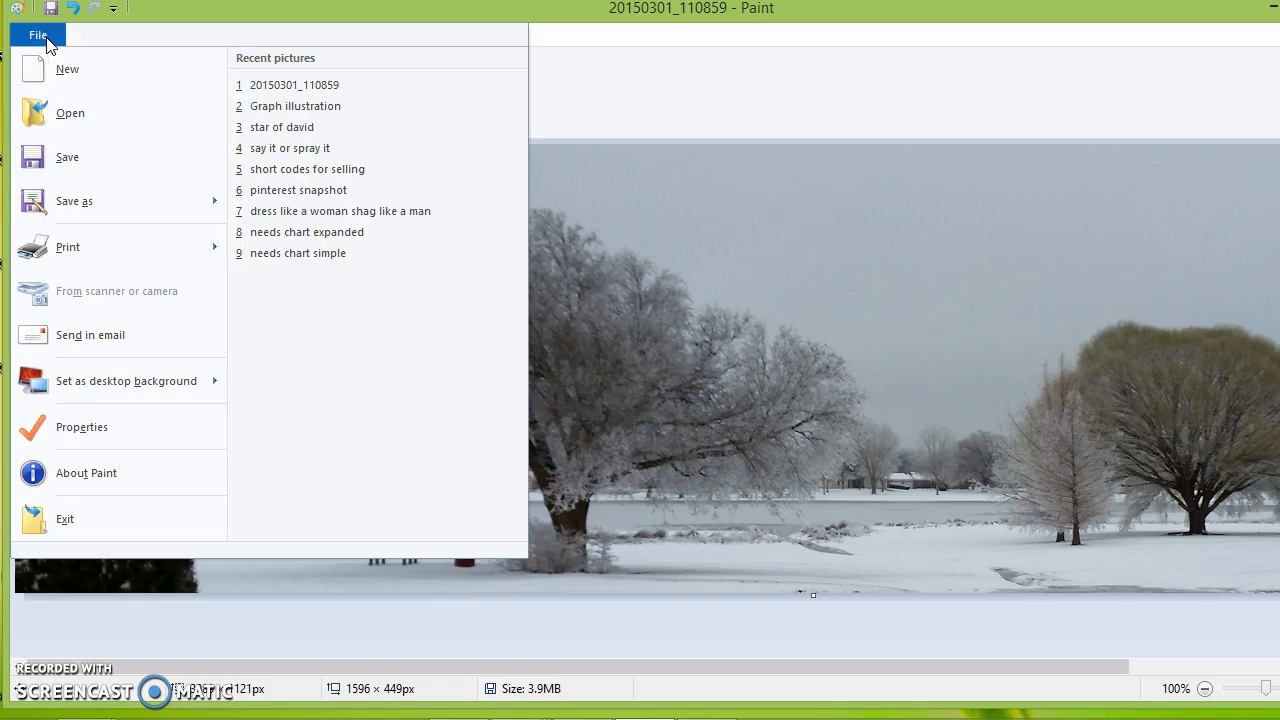
{"action": "left_click", "coordinate": [57, 204]}
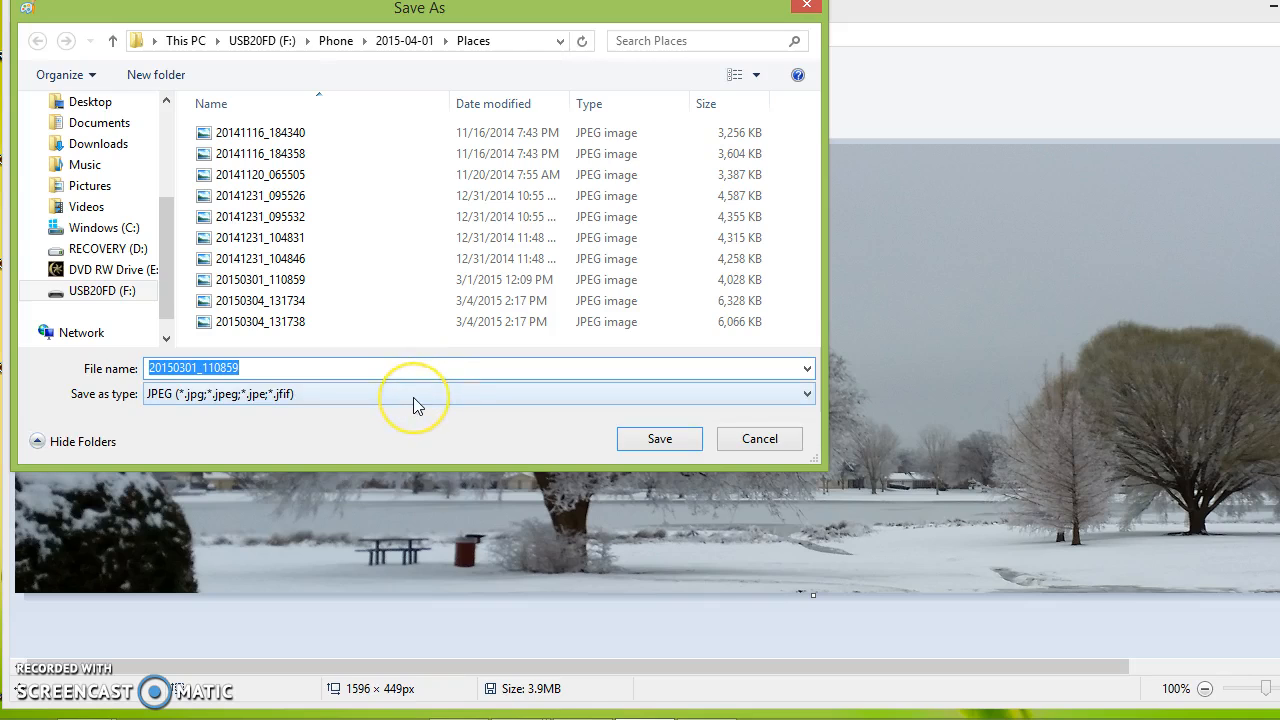
{"action": "type", "text": "winter 2014"}
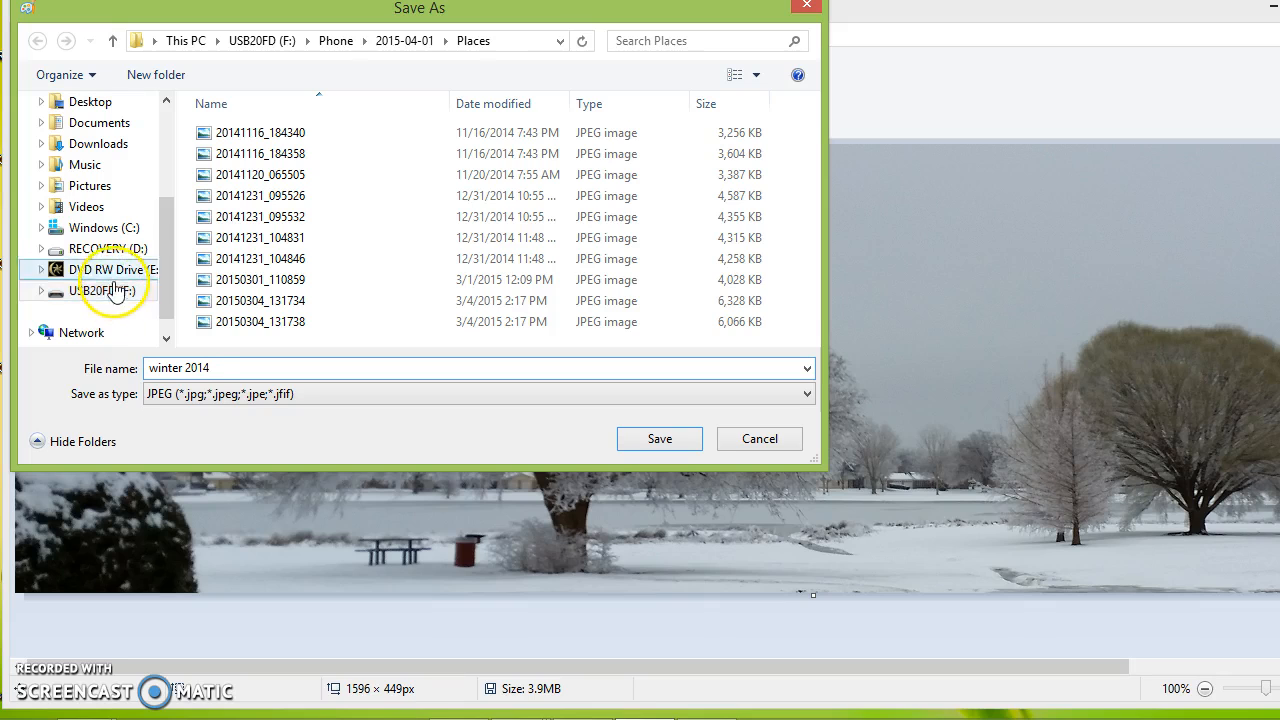
Save the picture in the Pages for Tutorial subfolder of Desktop > ContenTrader > ContenTrader Images.
{"action": "left_click_drag", "start_coordinate": [165, 234], "coordinate": [165, 186]}
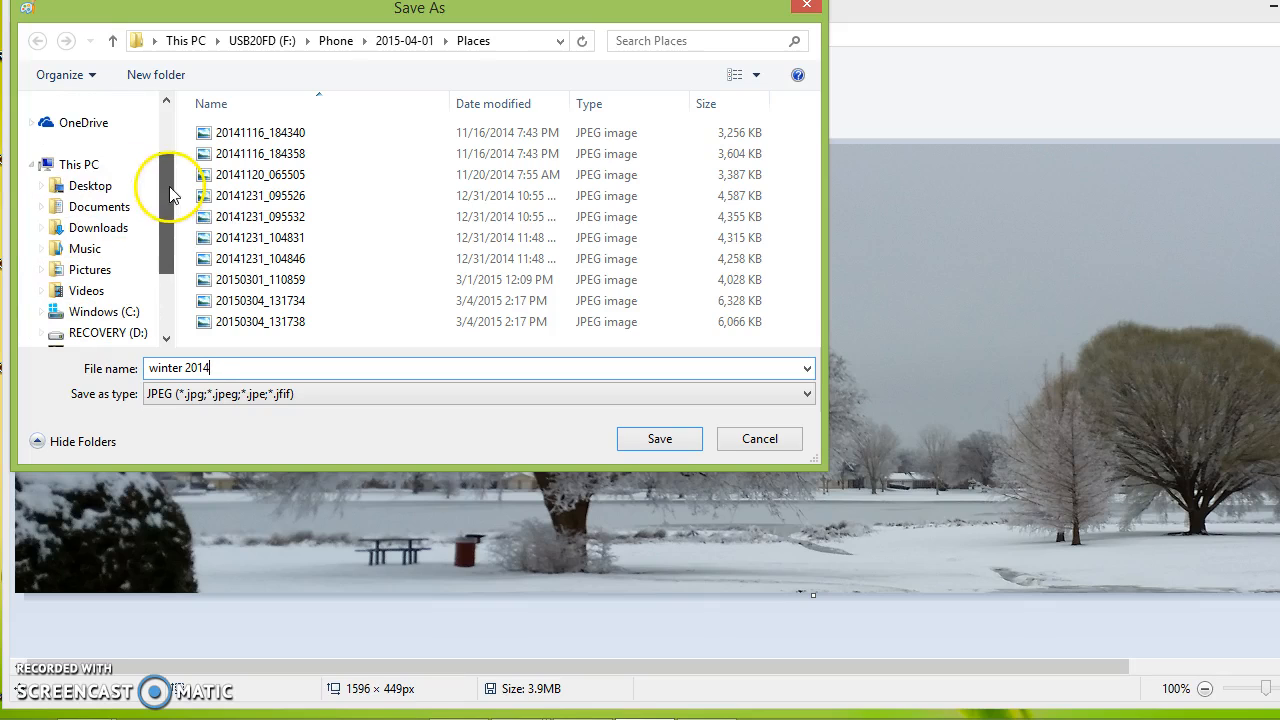
{"action": "left_click", "coordinate": [93, 188]}
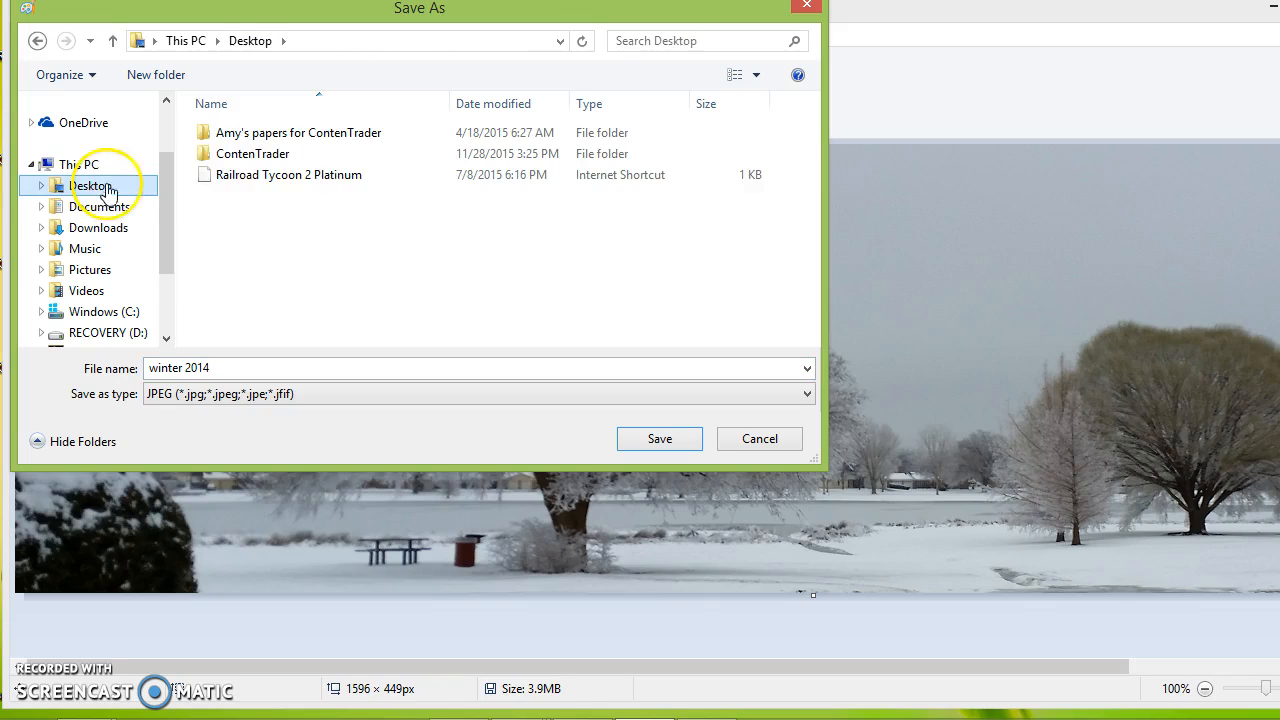
{"action": "left_click", "coordinate": [238, 160]}
{"action": "double_click", "coordinate": [238, 158]}
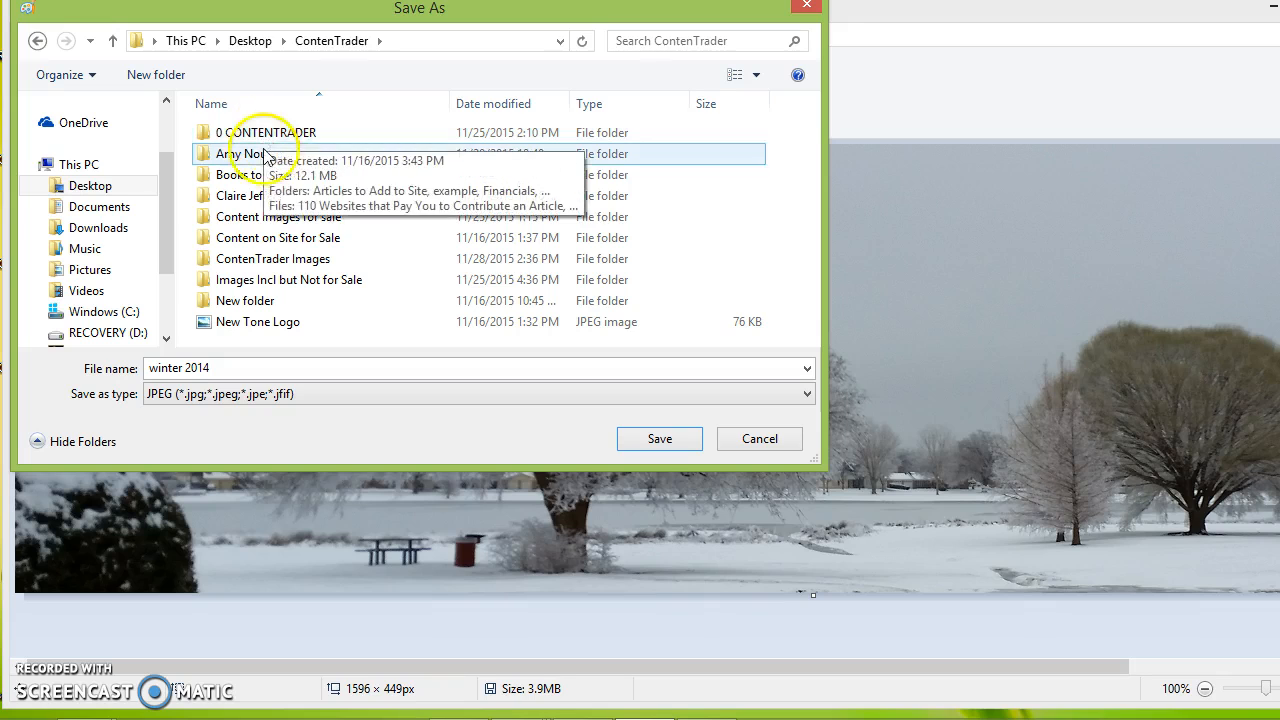
{"action": "left_click", "coordinate": [275, 260]}
{"action": "double_click", "coordinate": [273, 260]}
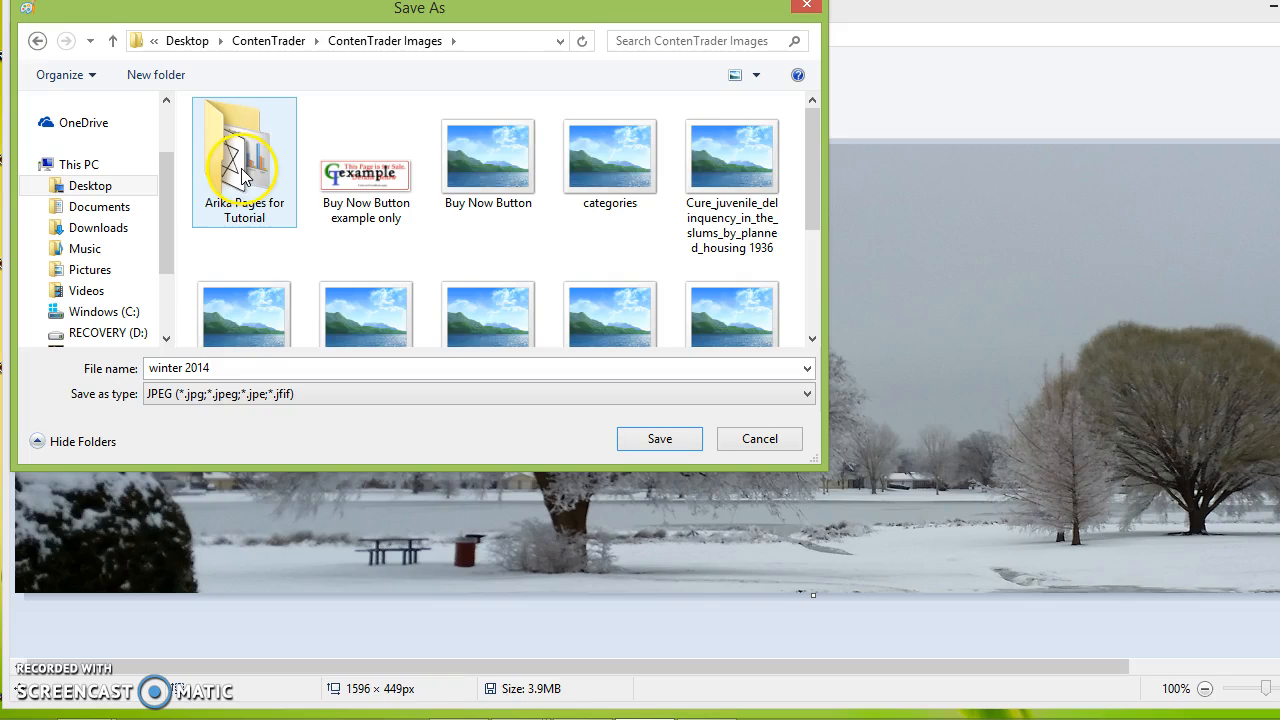
{"action": "double_click", "coordinate": [248, 195]}
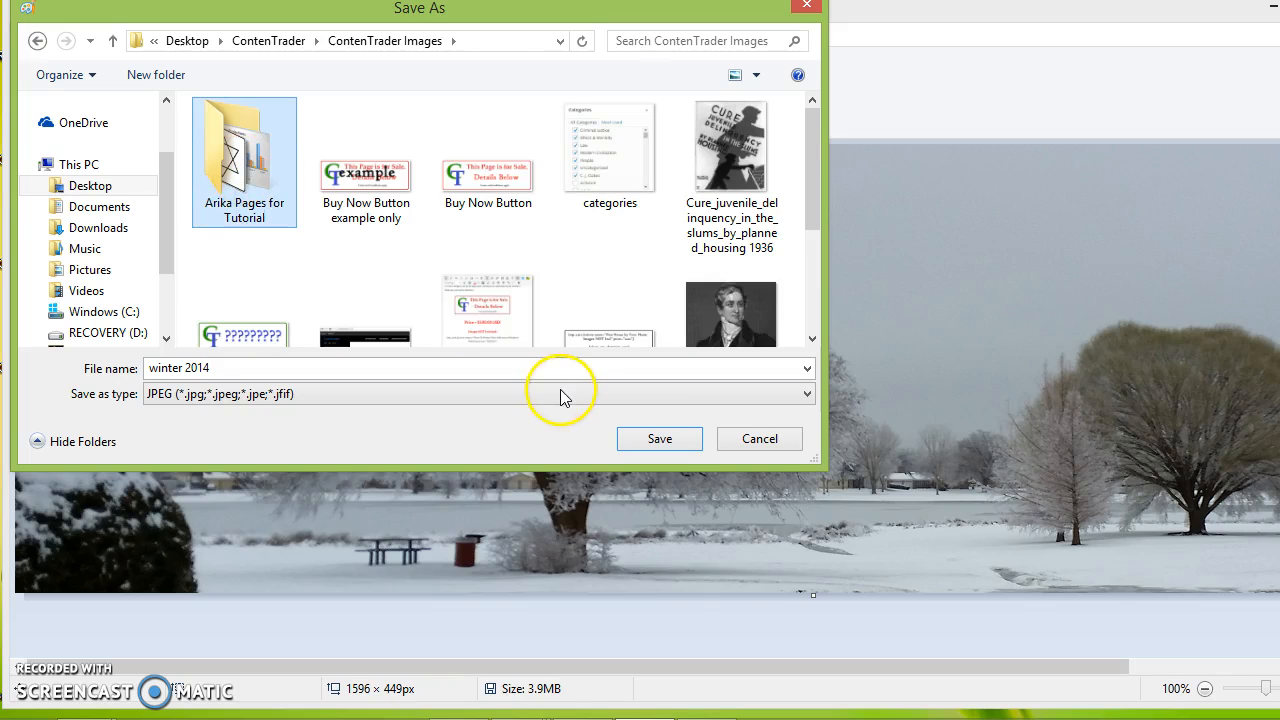
{"action": "left_click", "coordinate": [656, 446]}
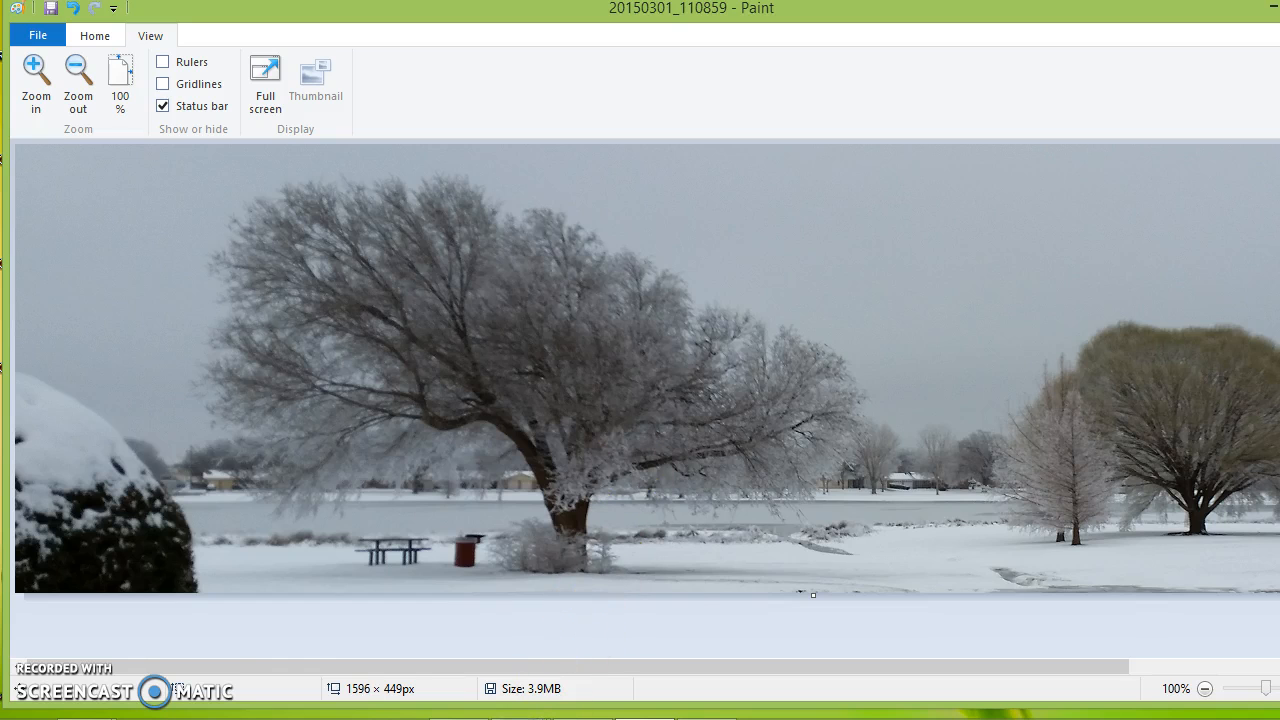
Switch to the blank Word document Document5 and start inserting a picture from a file.
{"action": "mouse_move", "coordinate": [517, 717]}
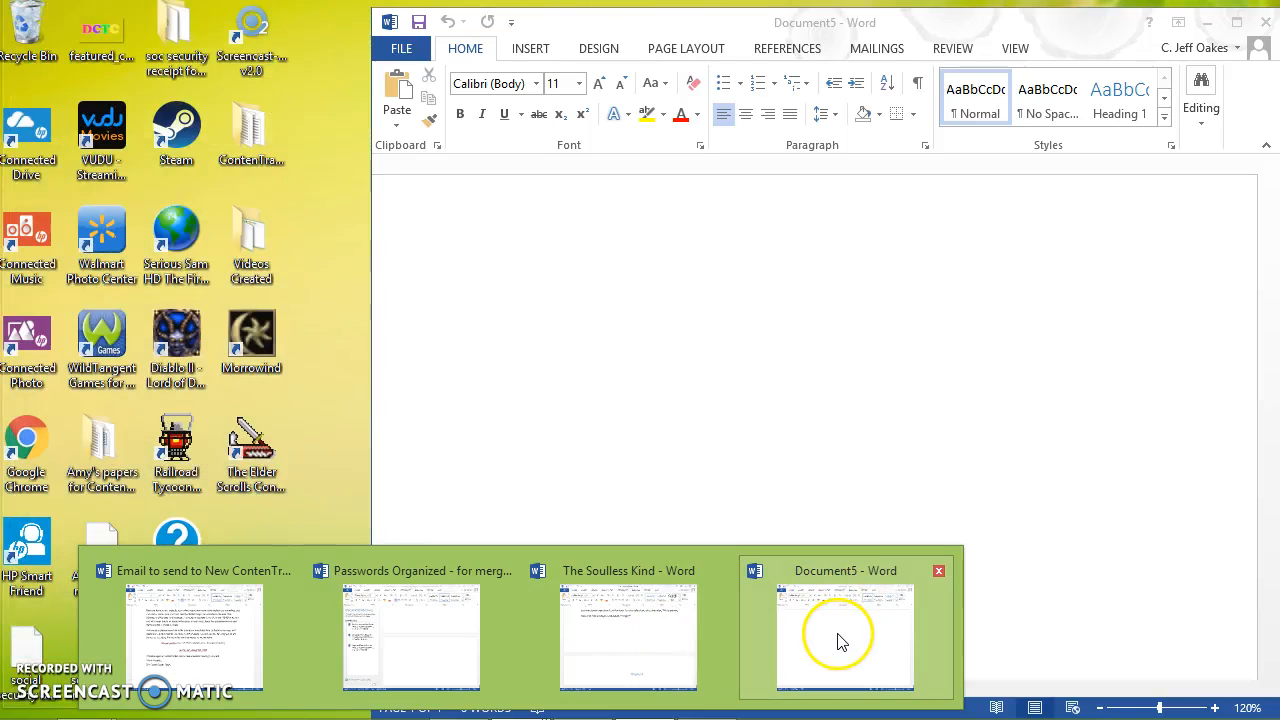
{"action": "left_click", "coordinate": [840, 641]}
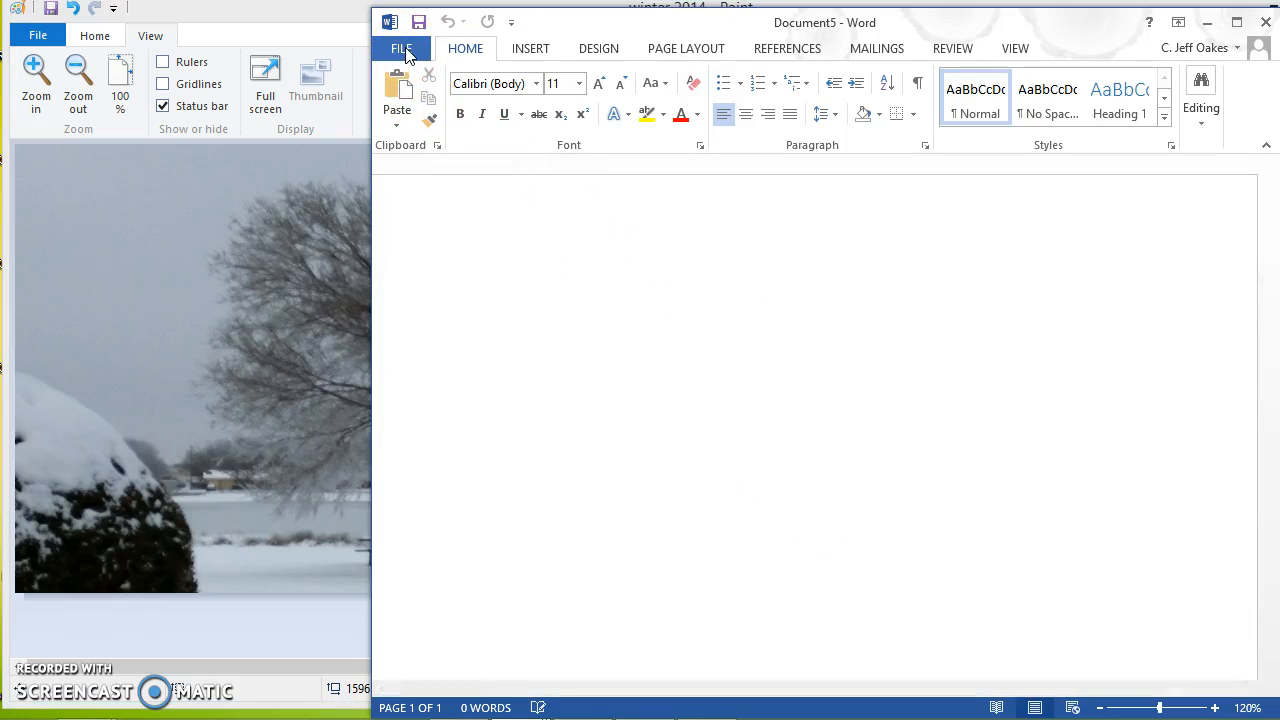
{"action": "left_click", "coordinate": [545, 50]}
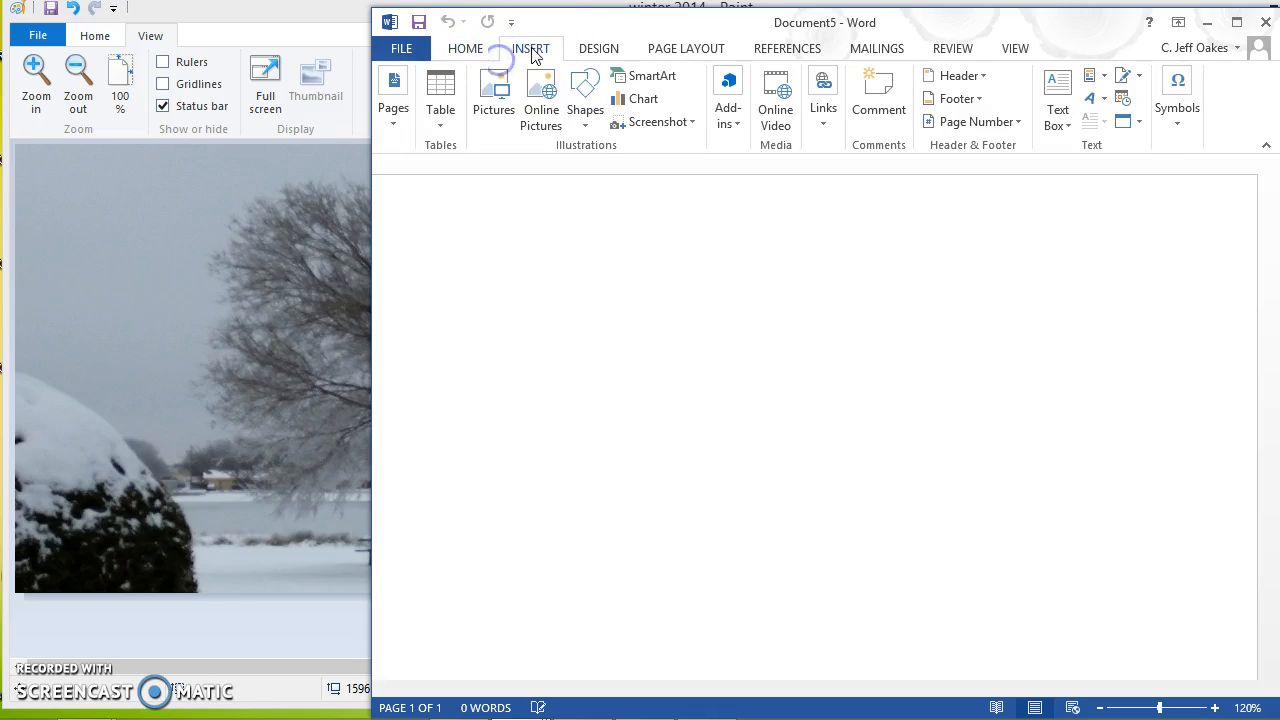
{"action": "left_click", "coordinate": [493, 100]}
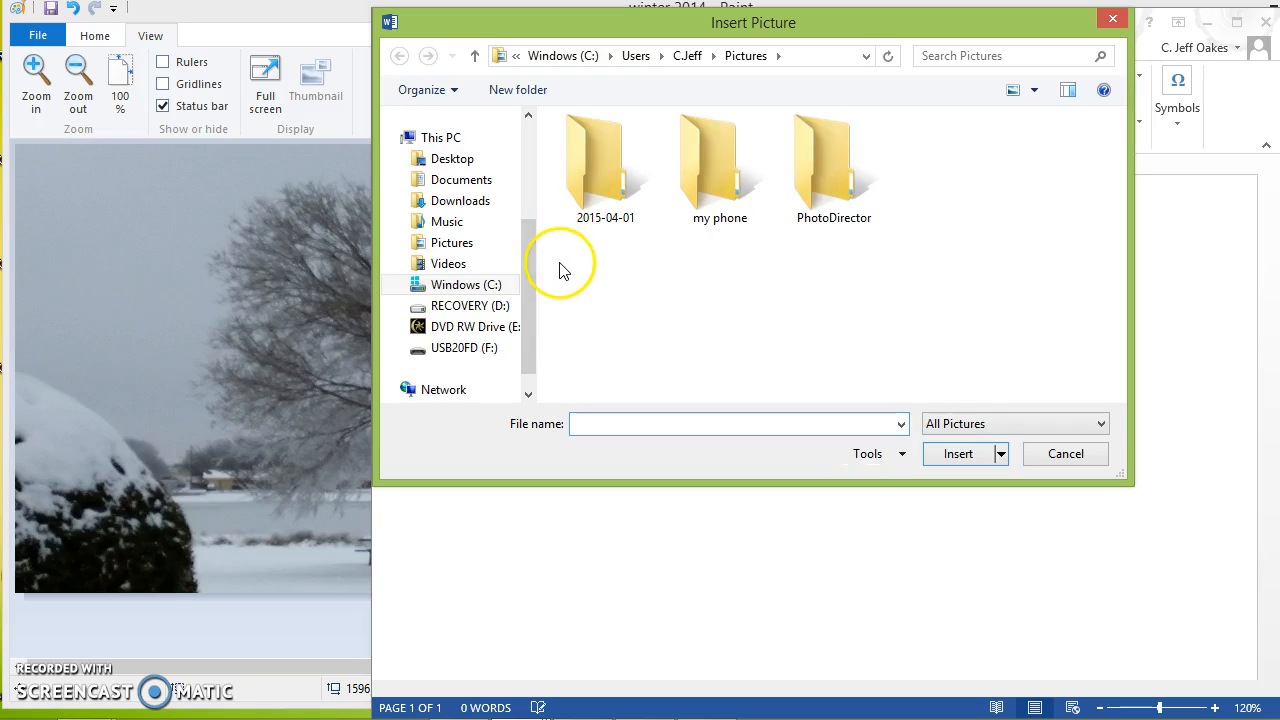
Insert the winter 2014 picture from the Pages for Tutorial subfolder of Desktop > ContenTrader > ContenTrader Images.
{"action": "left_click", "coordinate": [448, 159]}
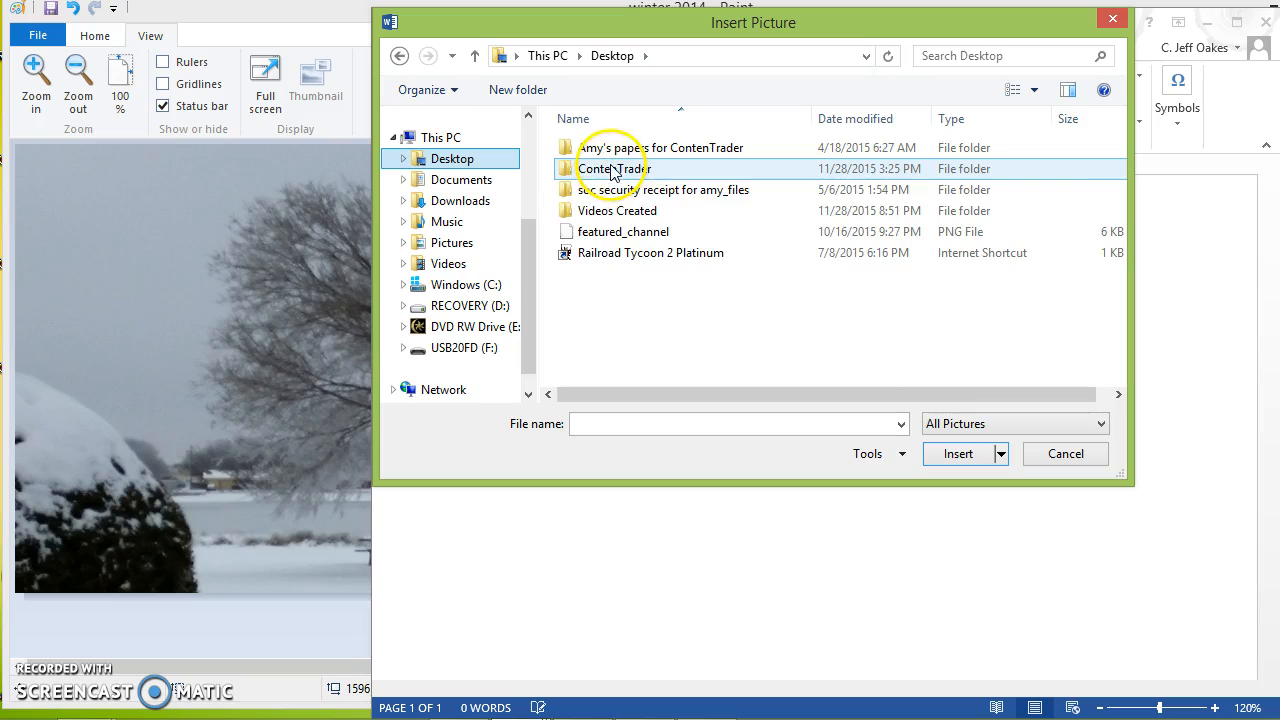
{"action": "left_click", "coordinate": [612, 166]}
{"action": "double_click", "coordinate": [614, 170]}
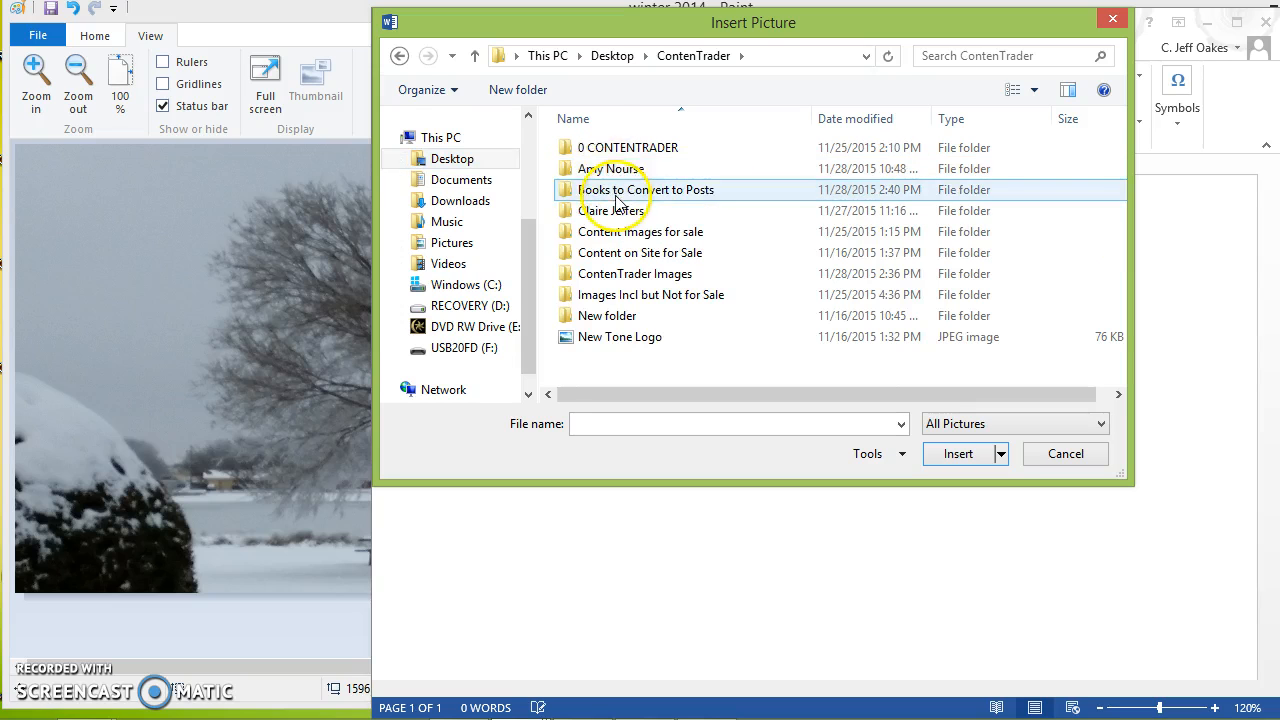
{"action": "left_click", "coordinate": [614, 148]}
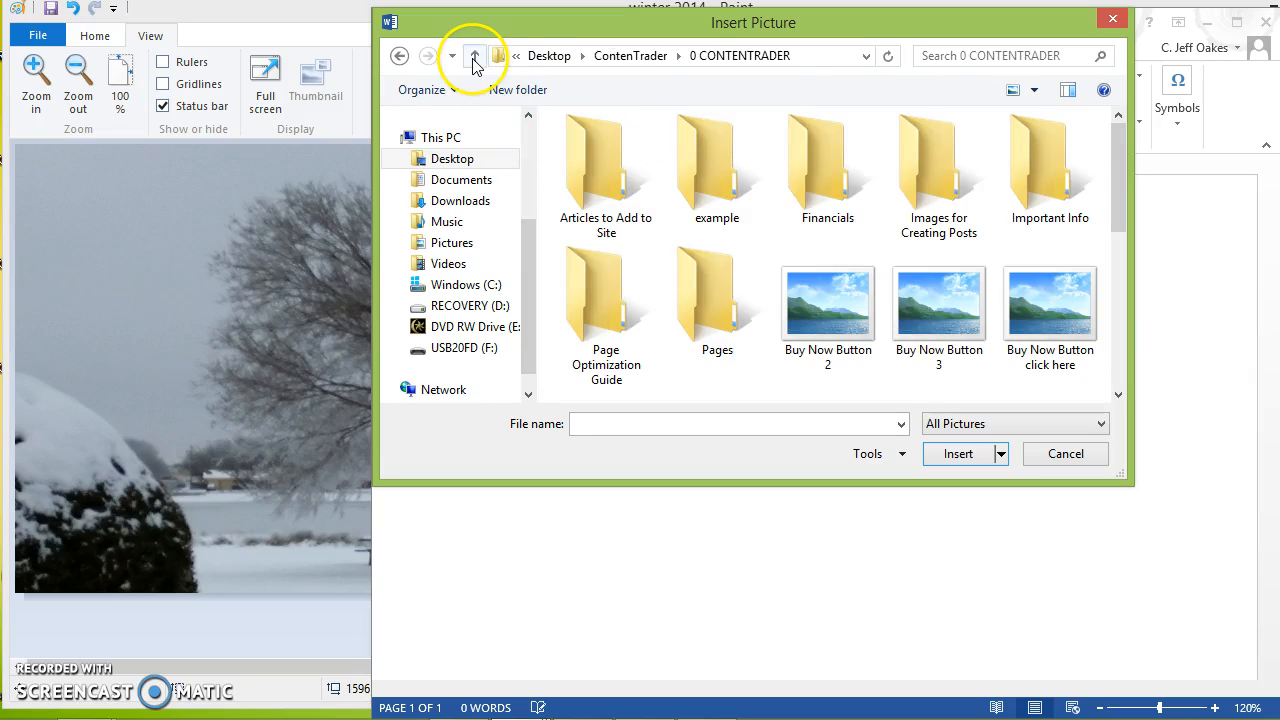
{"action": "left_click", "coordinate": [474, 57]}
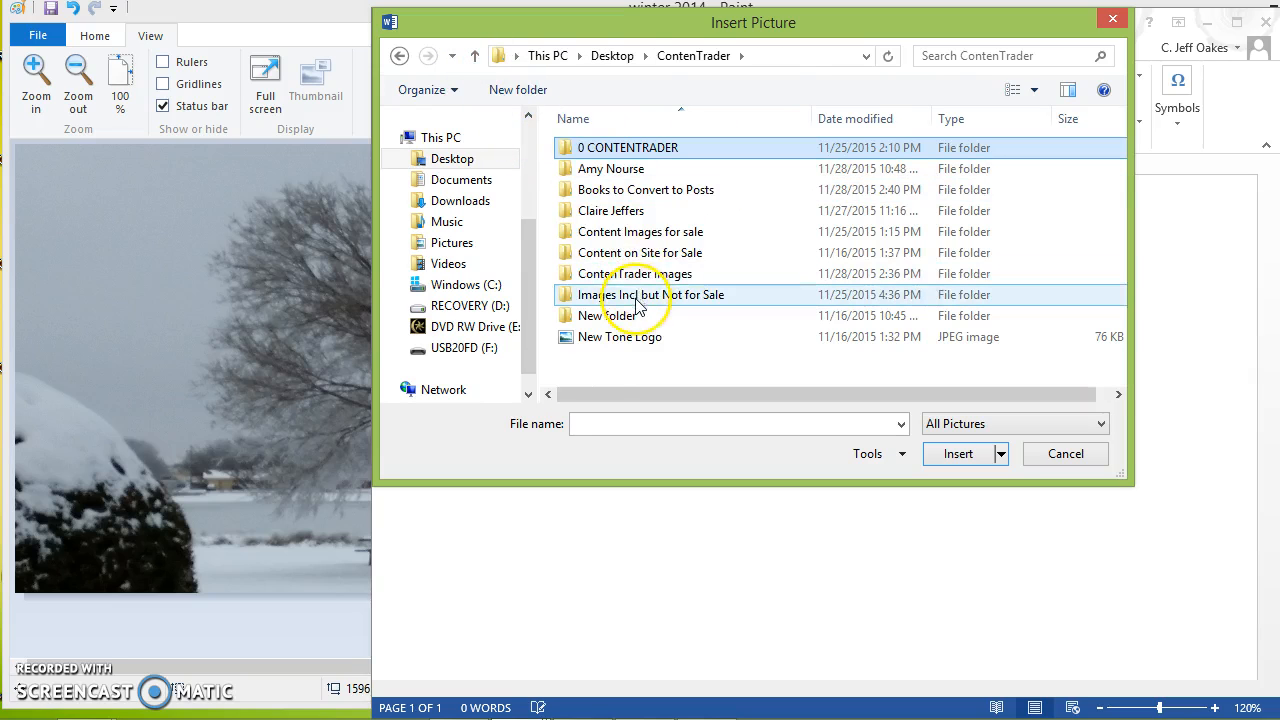
{"action": "left_click", "coordinate": [632, 275]}
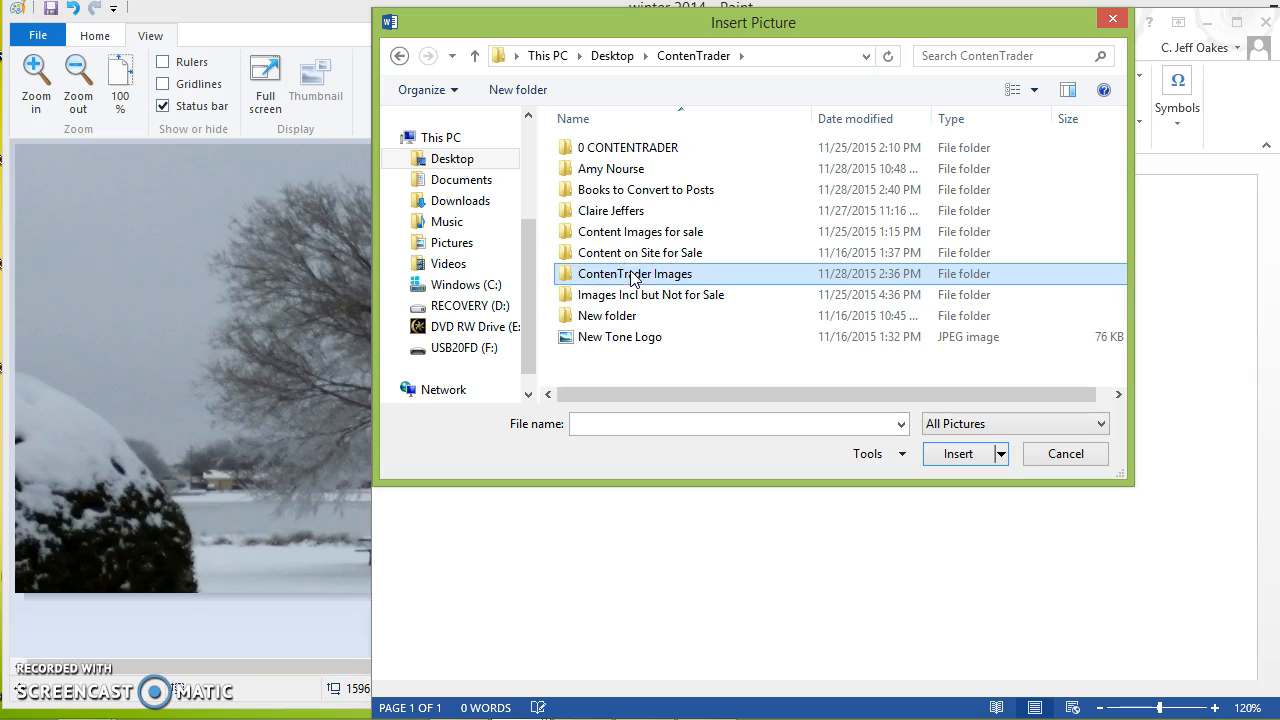
{"action": "double_click", "coordinate": [632, 275]}
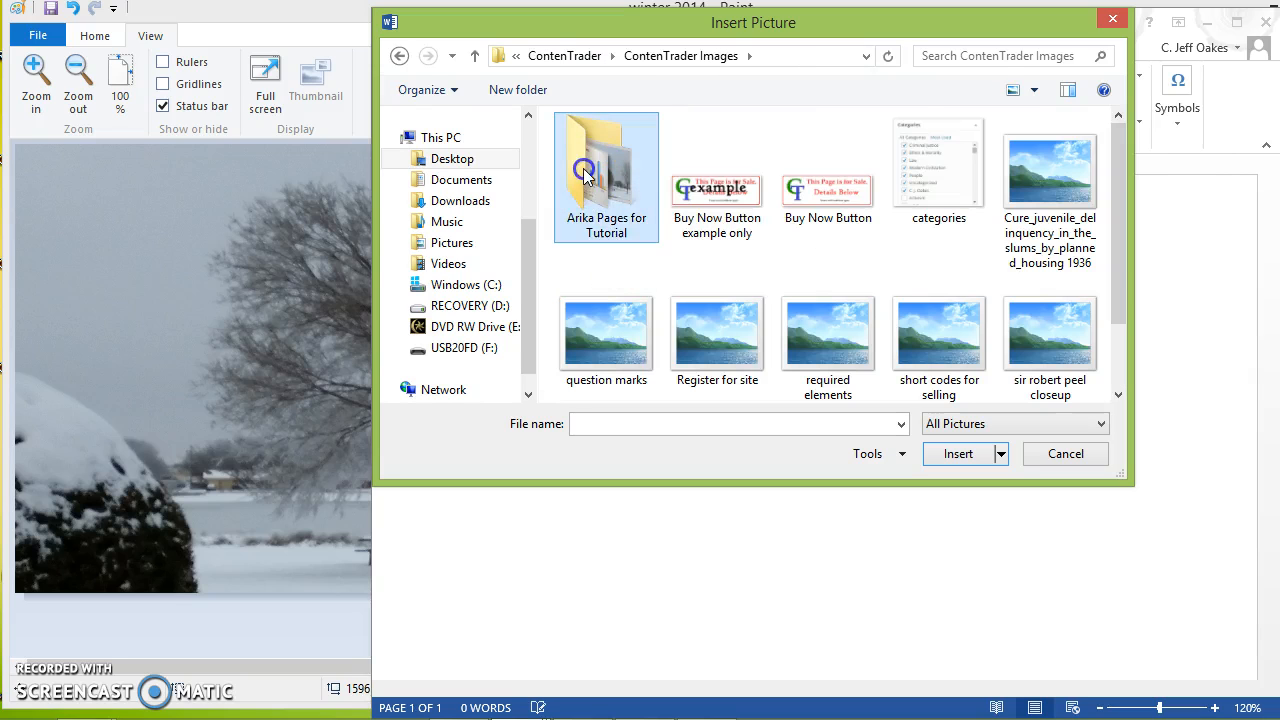
{"action": "double_click", "coordinate": [615, 238]}
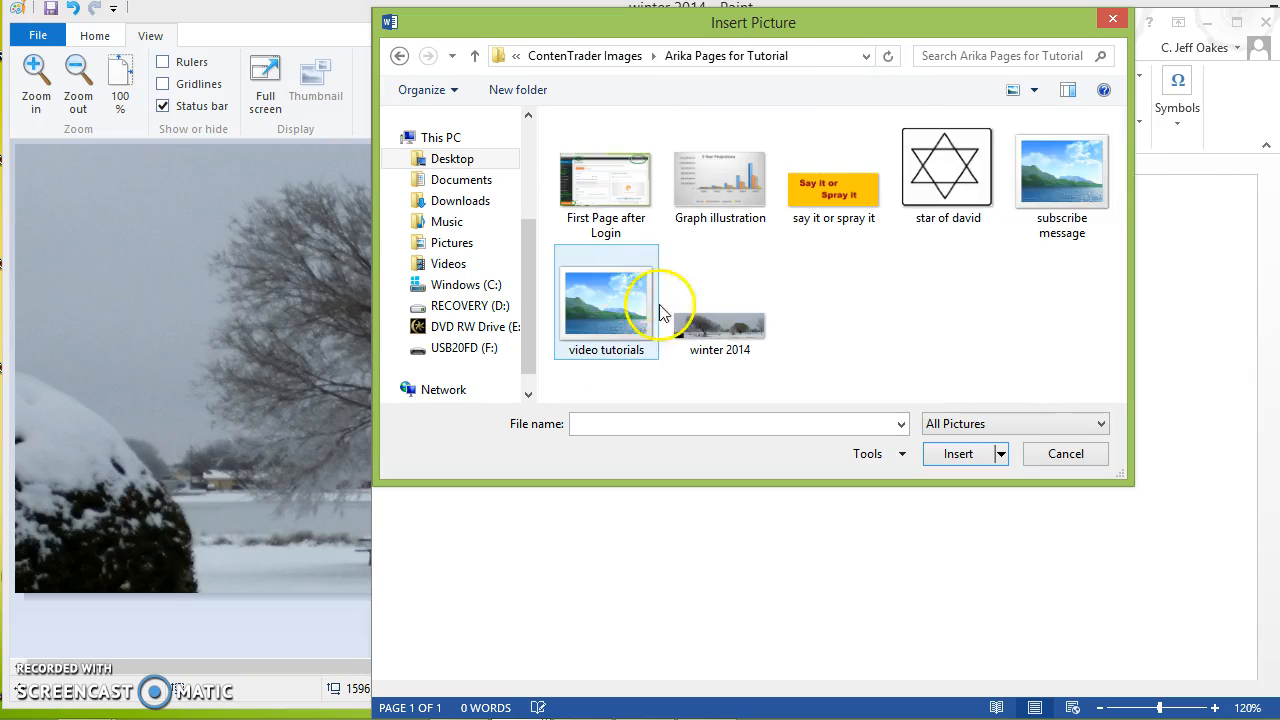
{"action": "left_click", "coordinate": [714, 350]}
{"action": "double_click", "coordinate": [714, 348]}
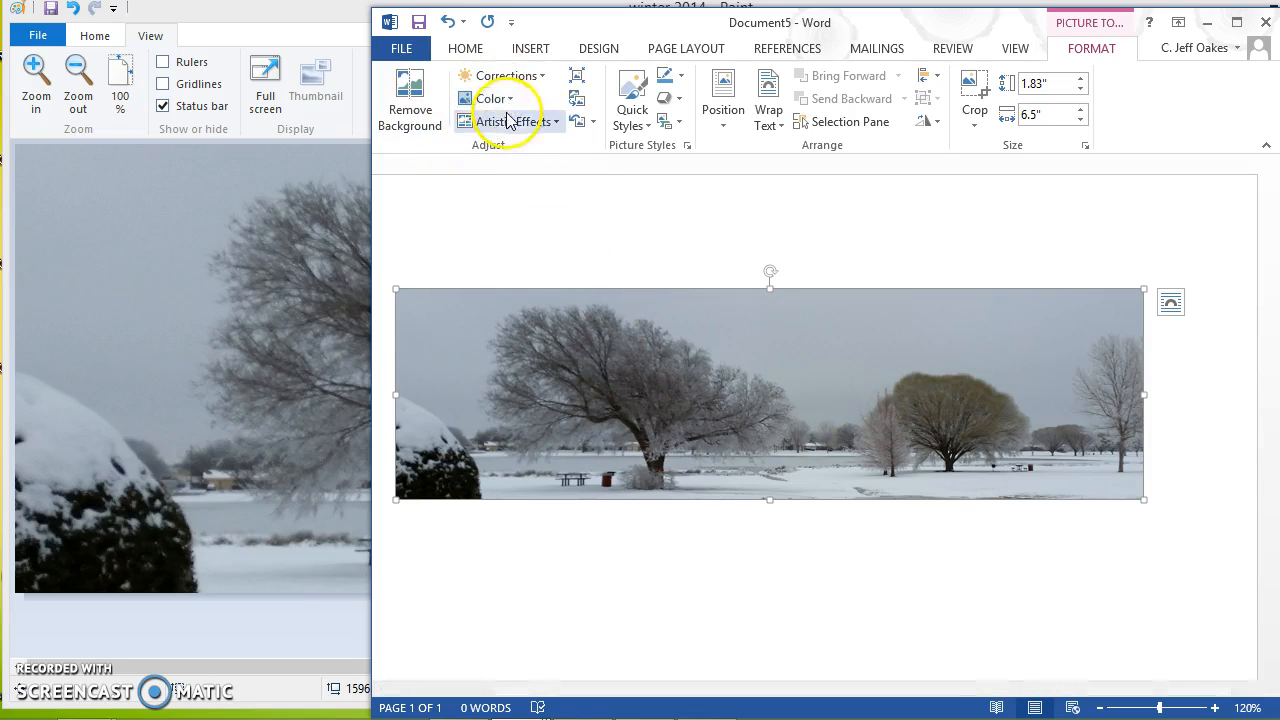
Try removing the inserted picture's background and discard all the removal changes.
{"action": "left_click", "coordinate": [412, 108]}
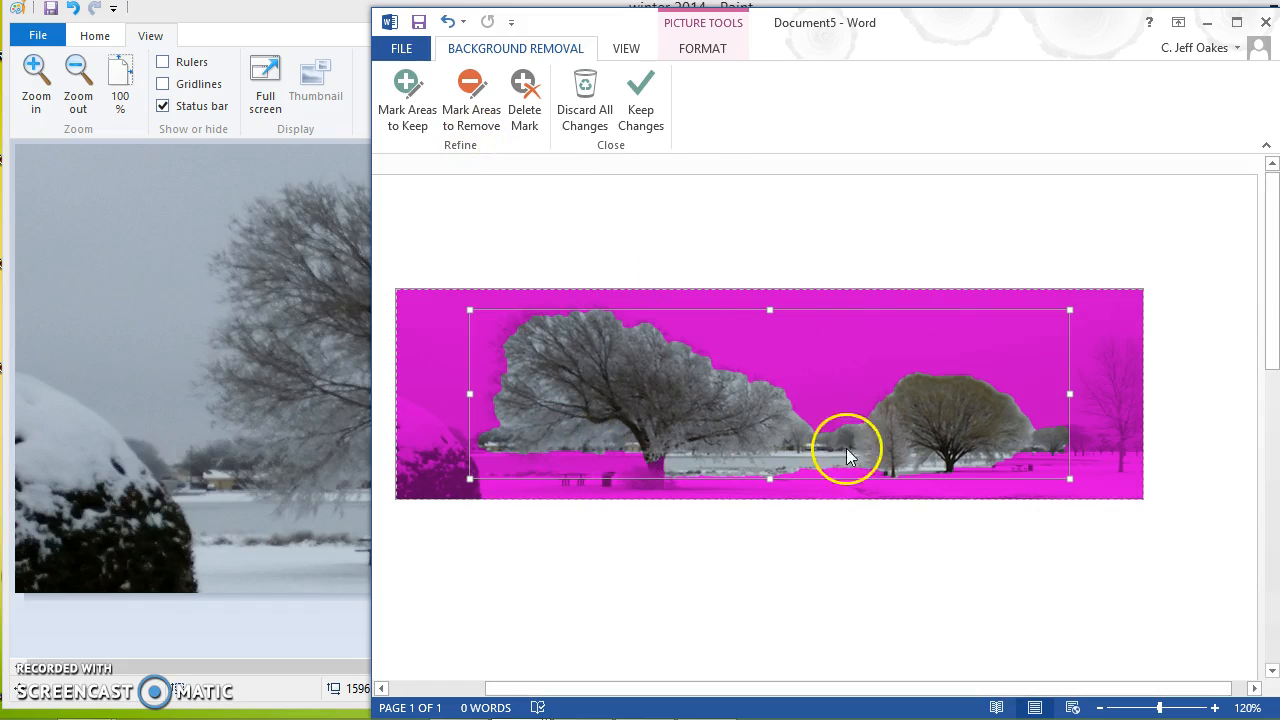
{"action": "left_click", "coordinate": [580, 114]}
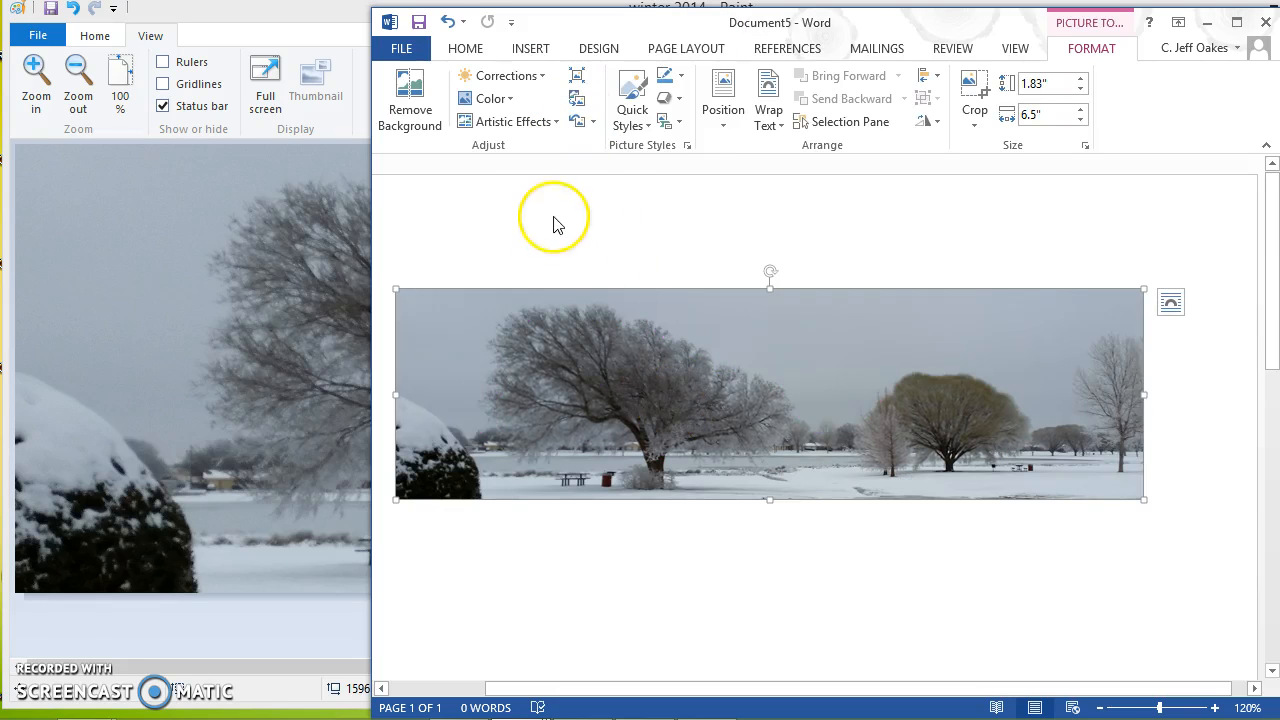
Apply the painterly artistic effect, third in the second row of the gallery, to the winter picture and copy the picture.
{"action": "left_click", "coordinate": [536, 121]}
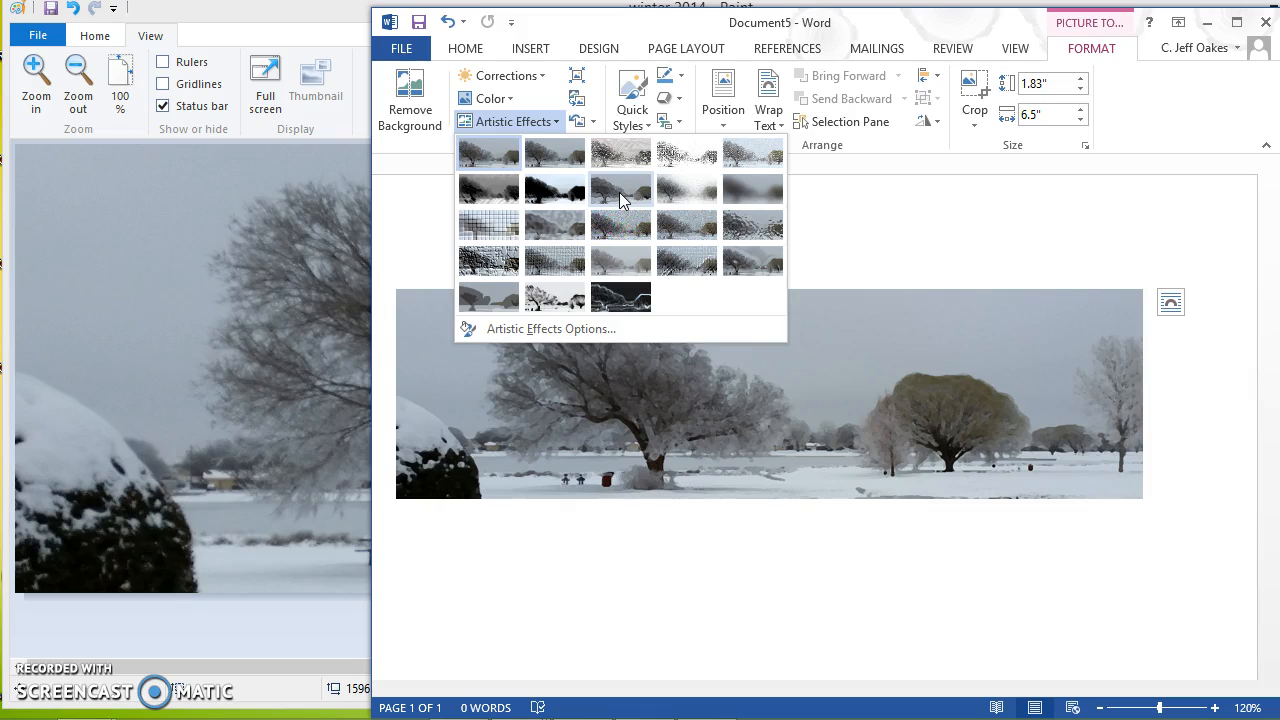
{"action": "left_click", "coordinate": [619, 192]}
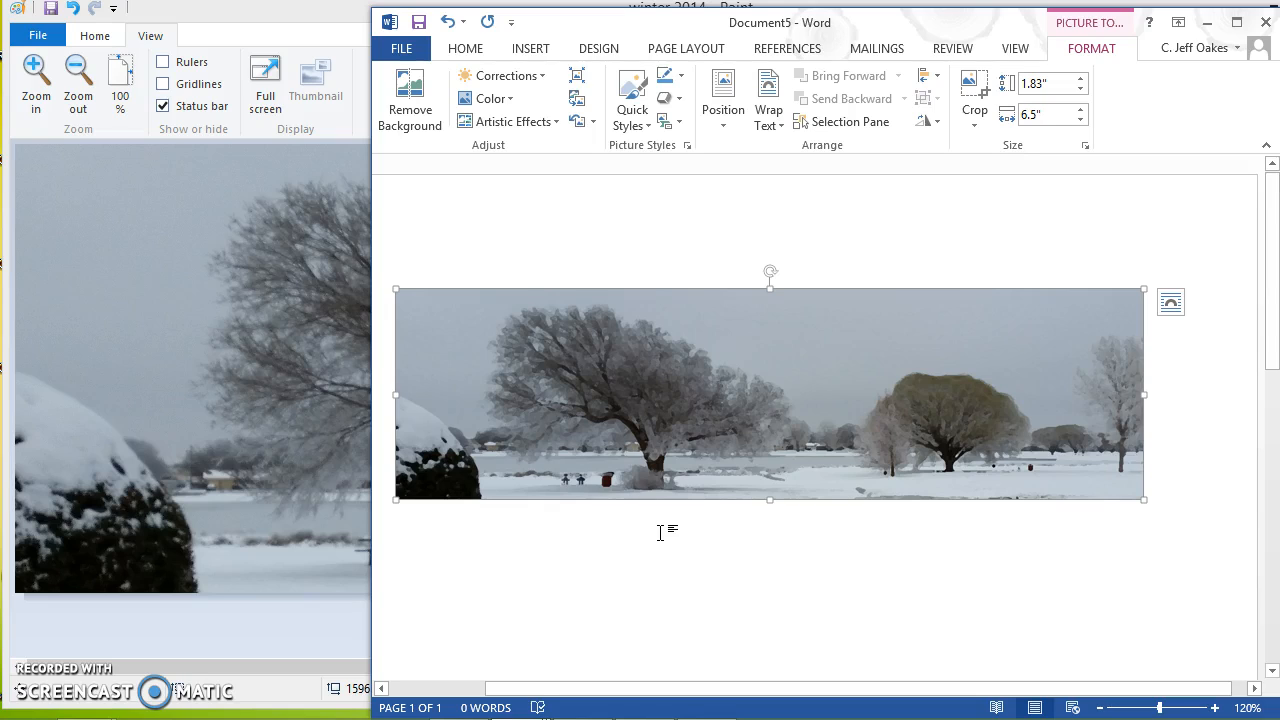
{"action": "right_click", "coordinate": [686, 387]}
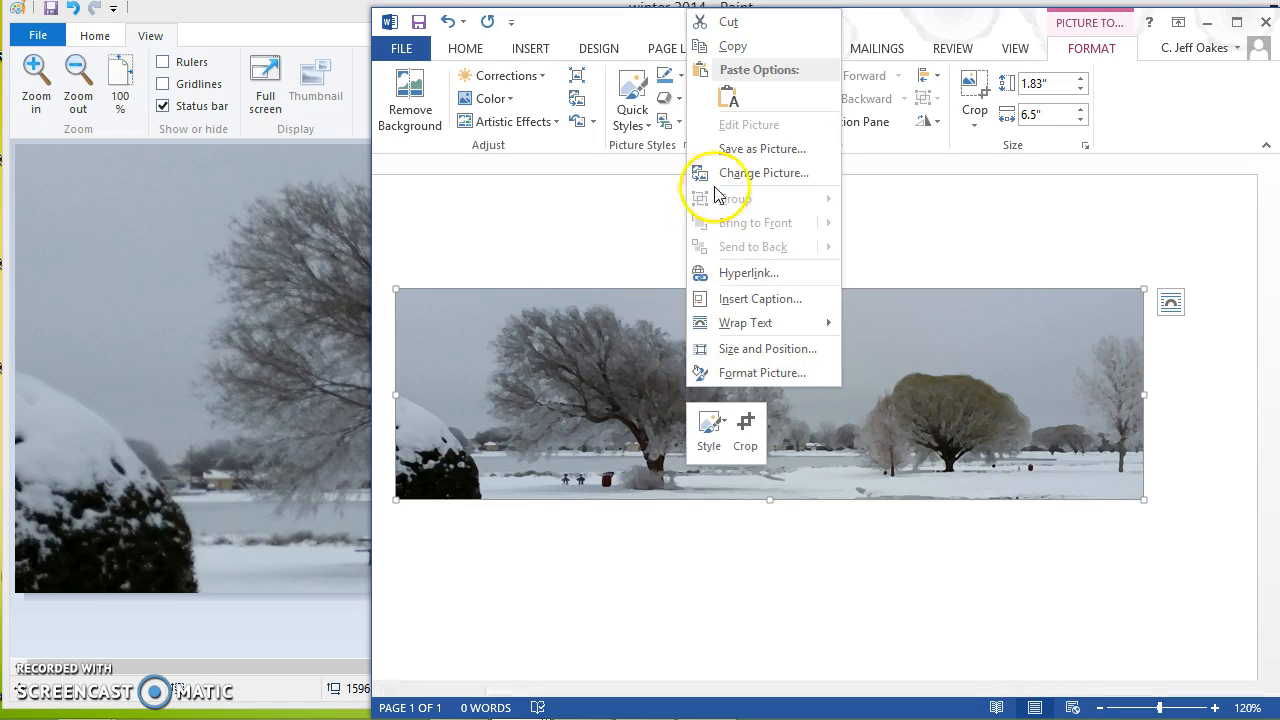
{"action": "left_click", "coordinate": [731, 46]}
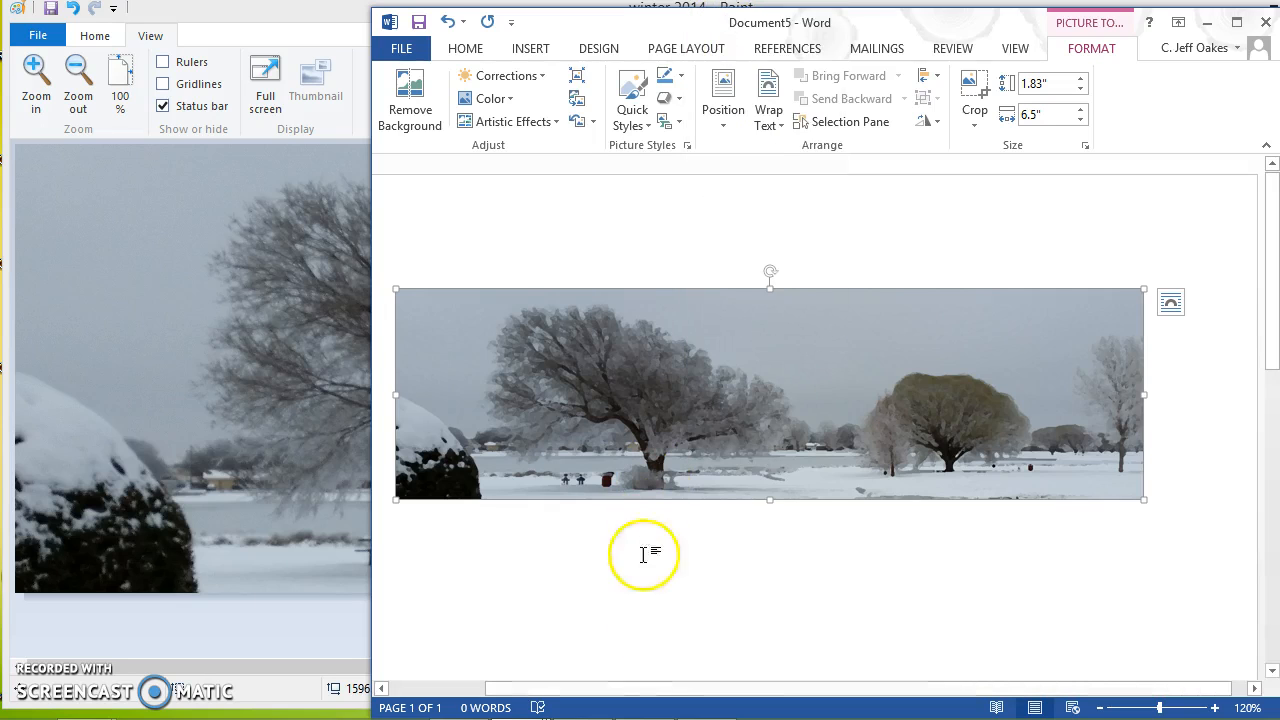
Switch to Paint, start a new picture and paste the copied winter picture into it.
{"action": "left_click", "coordinate": [645, 718]}
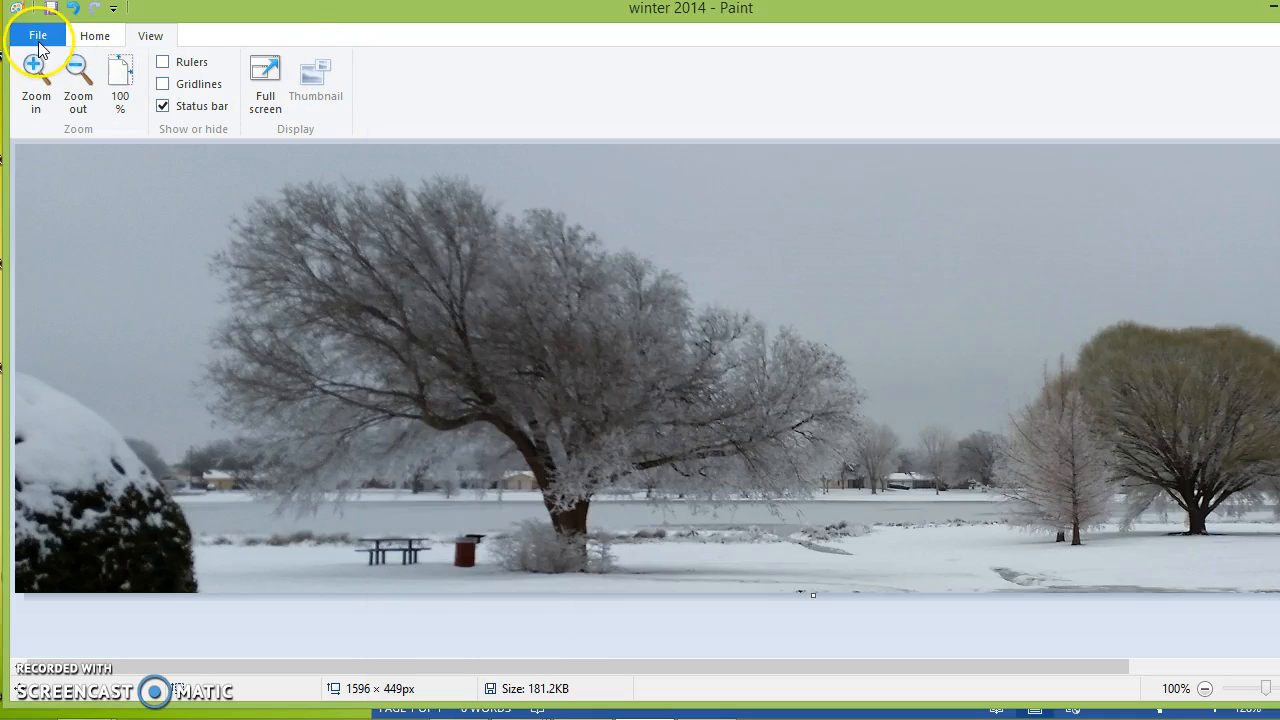
{"action": "left_click", "coordinate": [38, 46]}
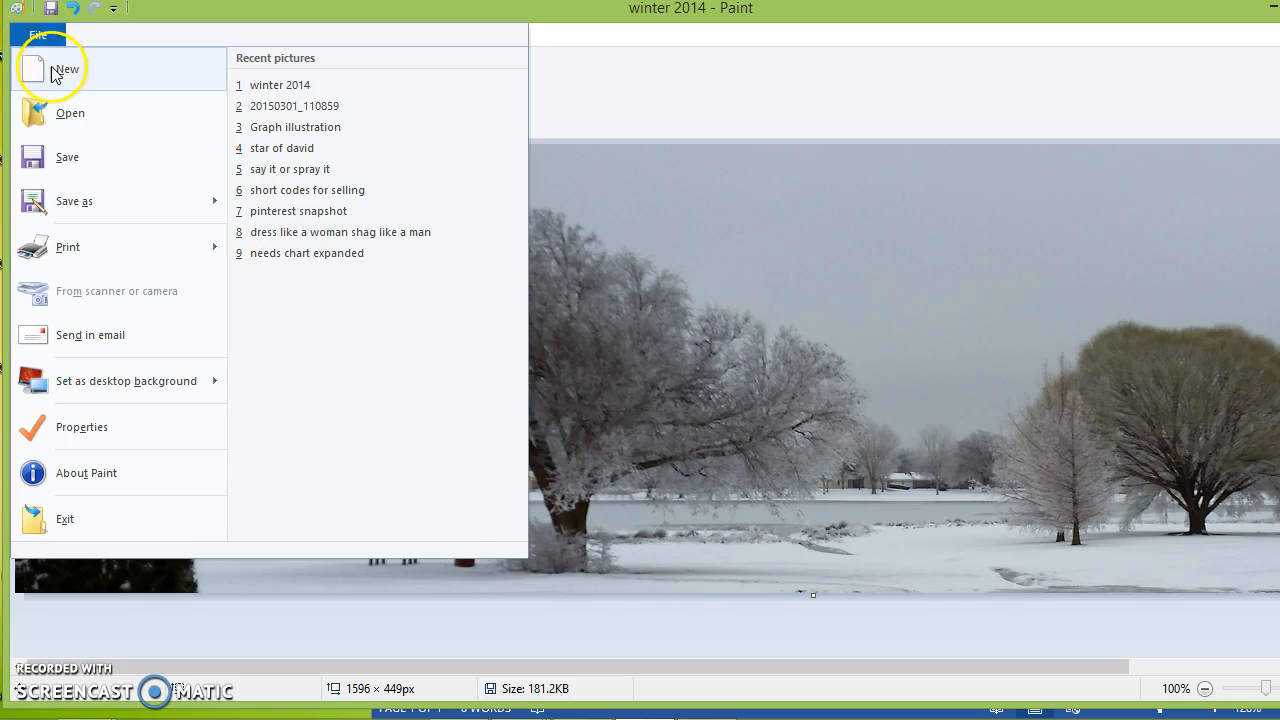
{"action": "left_click", "coordinate": [42, 30]}
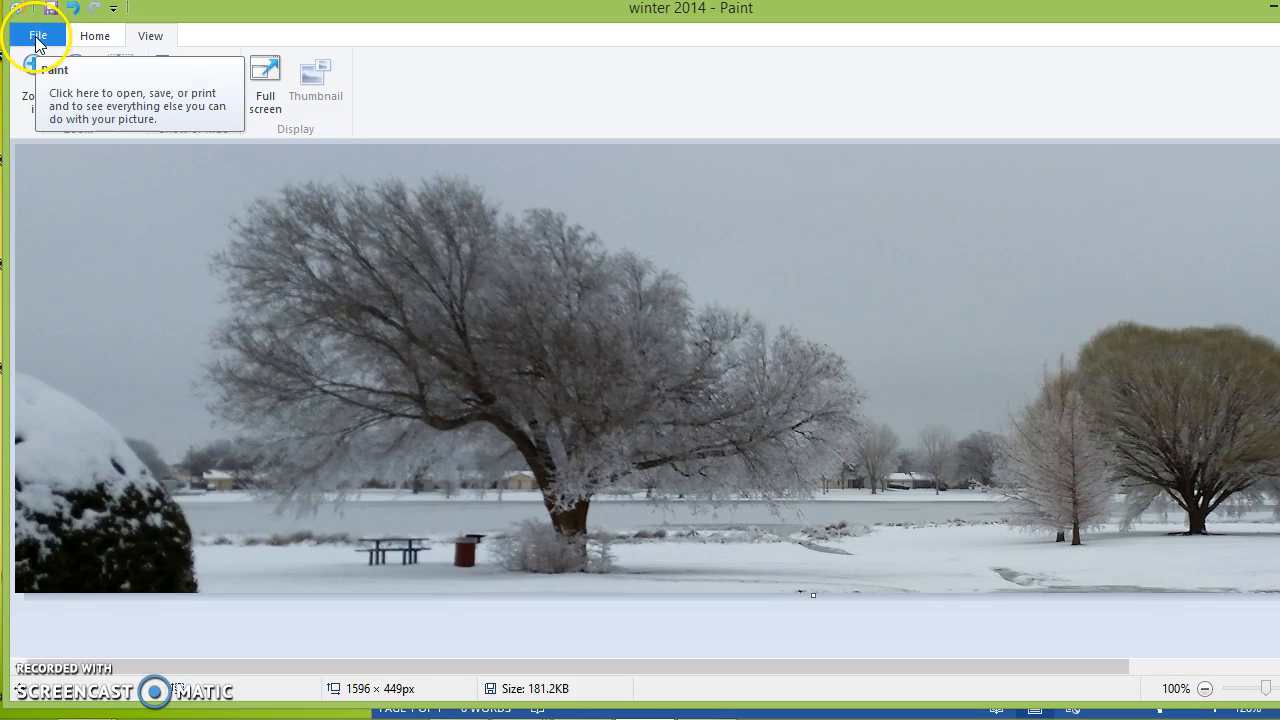
{"action": "left_click", "coordinate": [38, 40]}
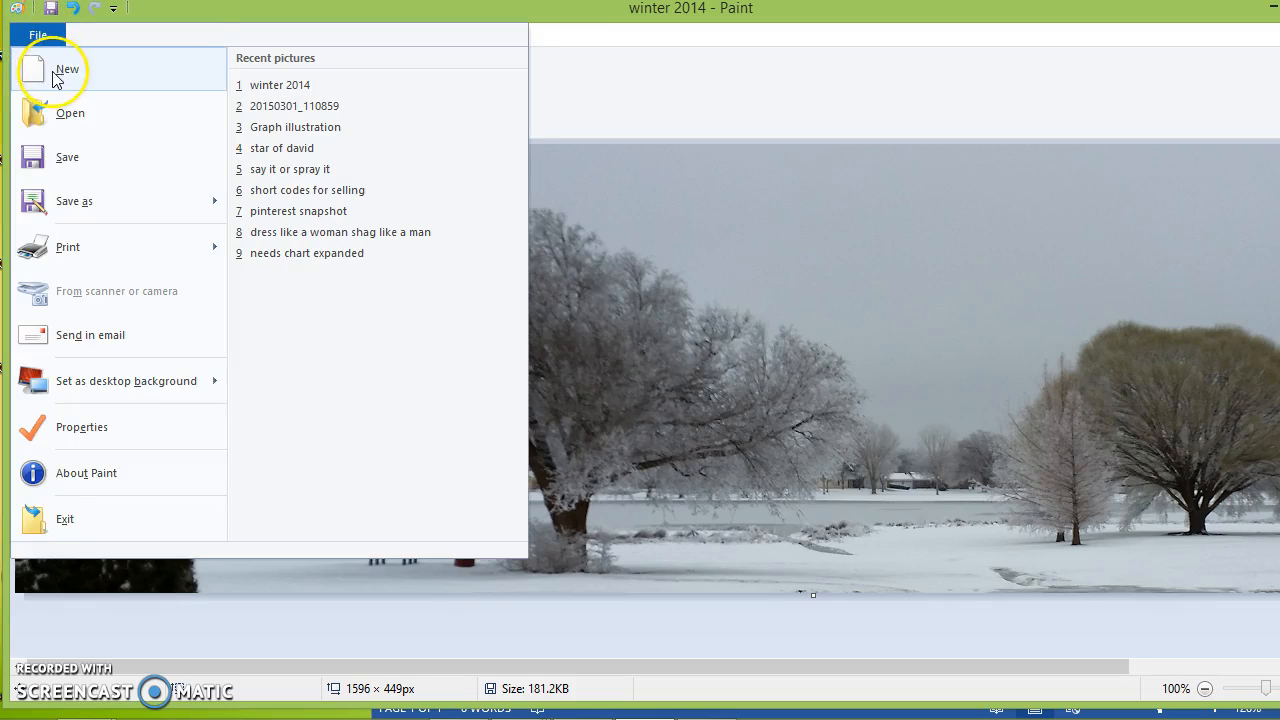
{"action": "left_click", "coordinate": [52, 68]}
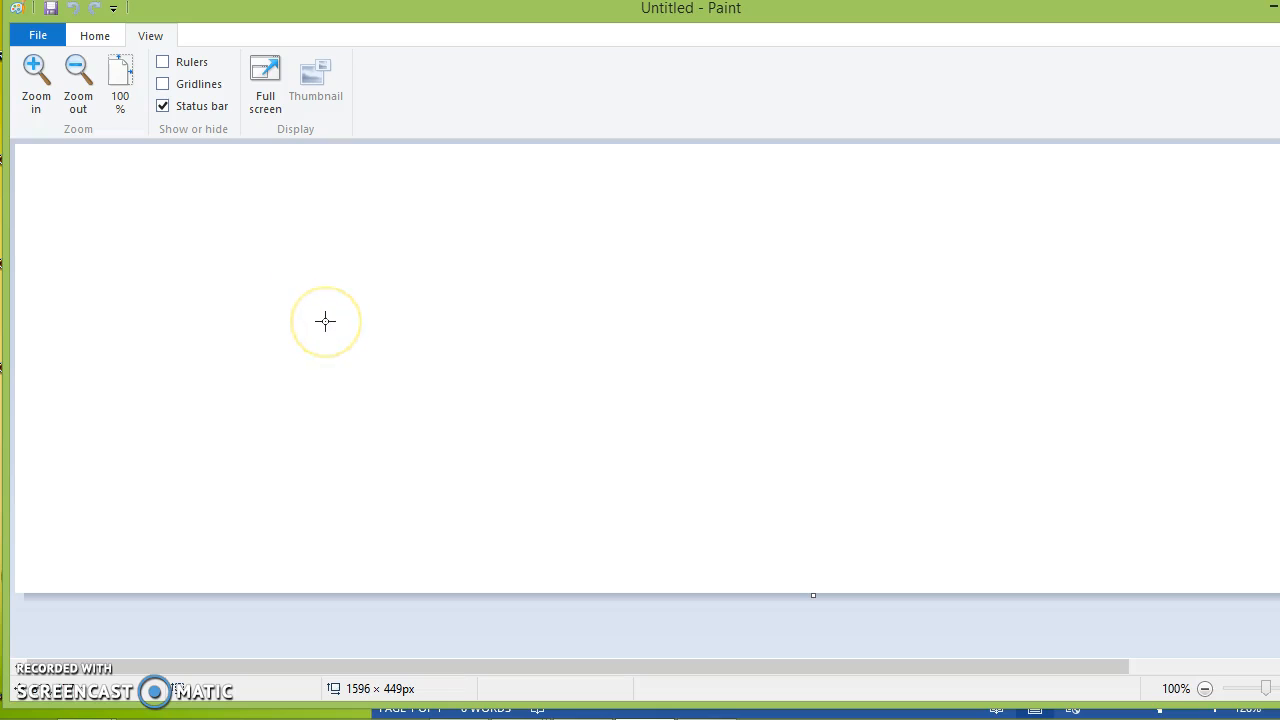
{"action": "key", "text": "ctrl+v"}
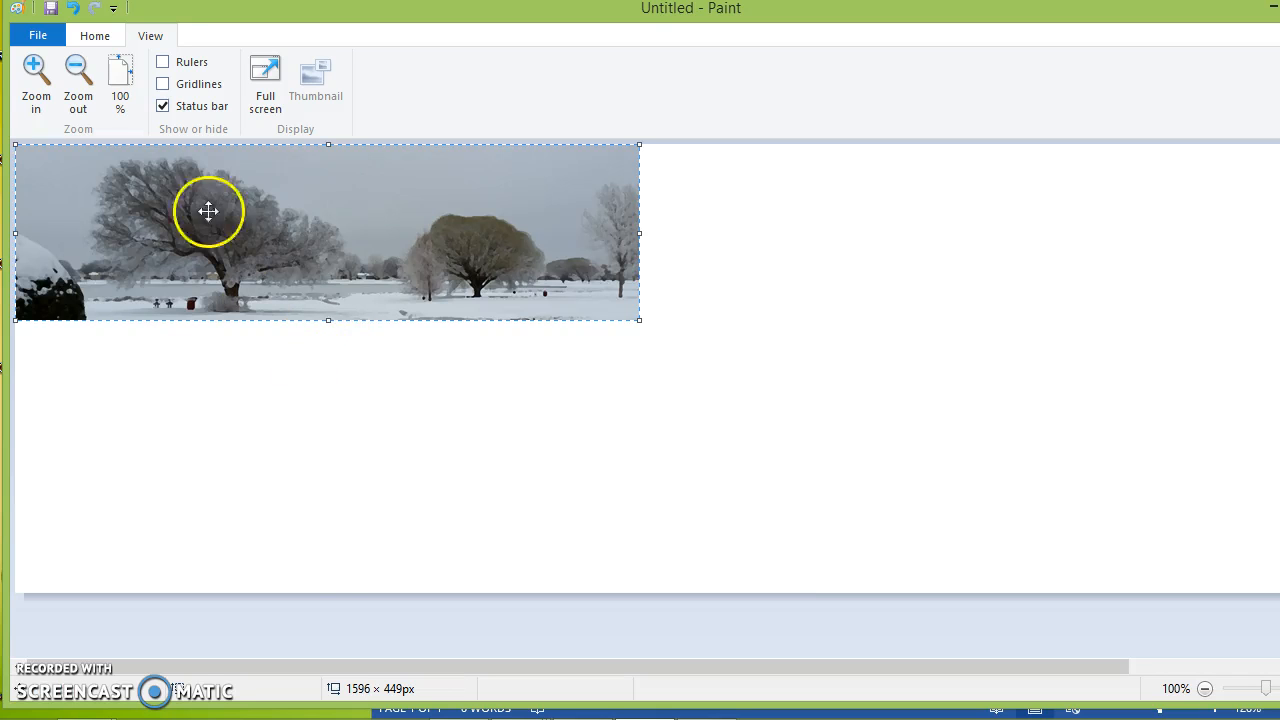
Crop the canvas to the pasted picture and resize it to 150 percent with the aspect ratio maintained.
{"action": "left_click", "coordinate": [95, 37]}
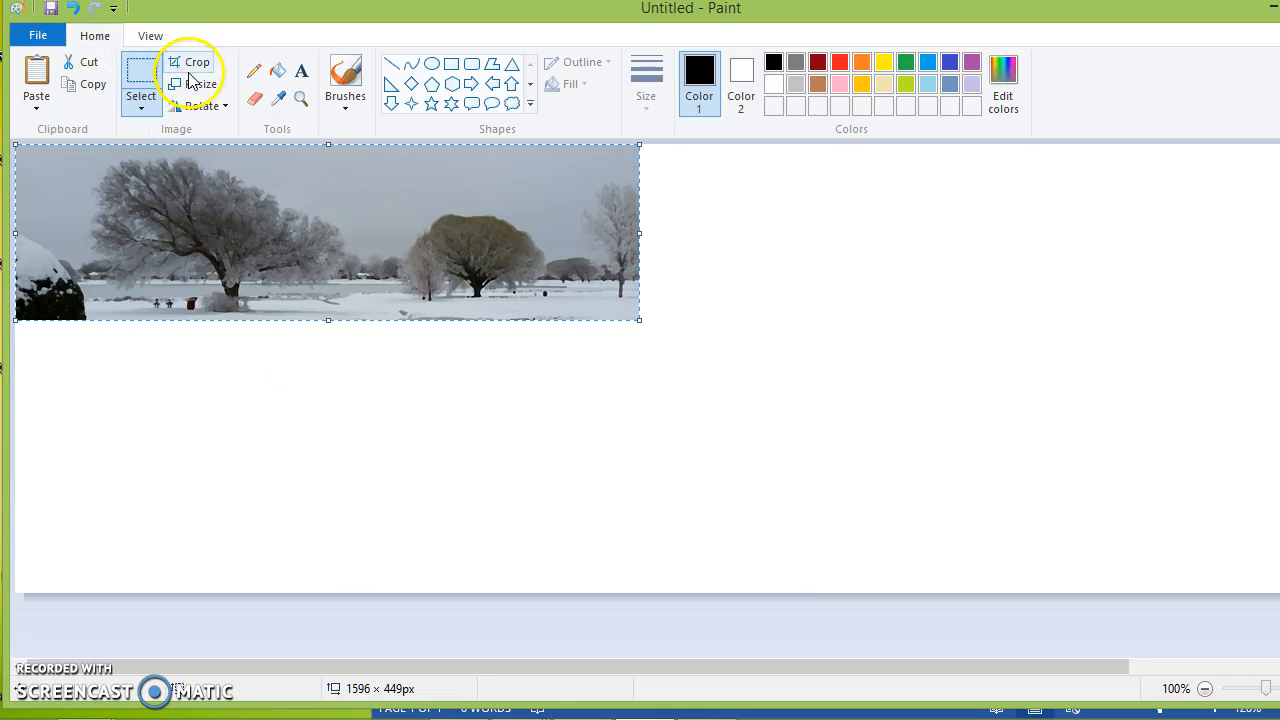
{"action": "left_click", "coordinate": [191, 63]}
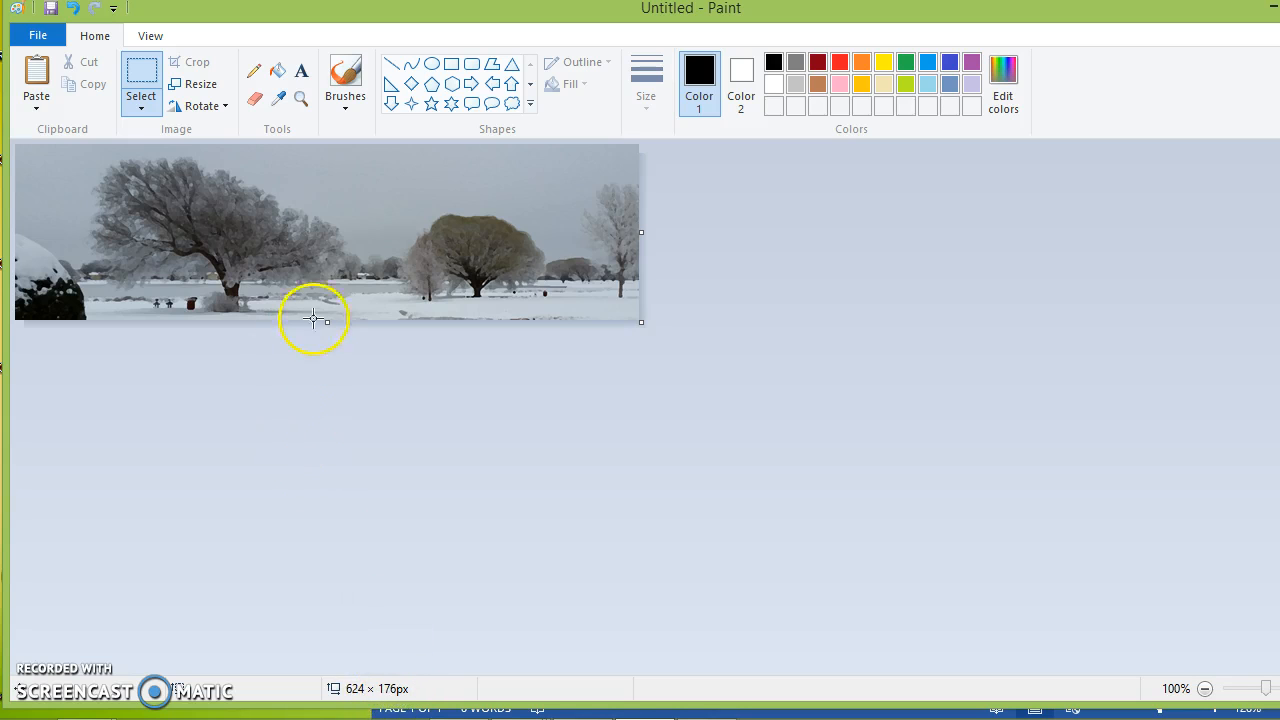
{"action": "left_click", "coordinate": [200, 85]}
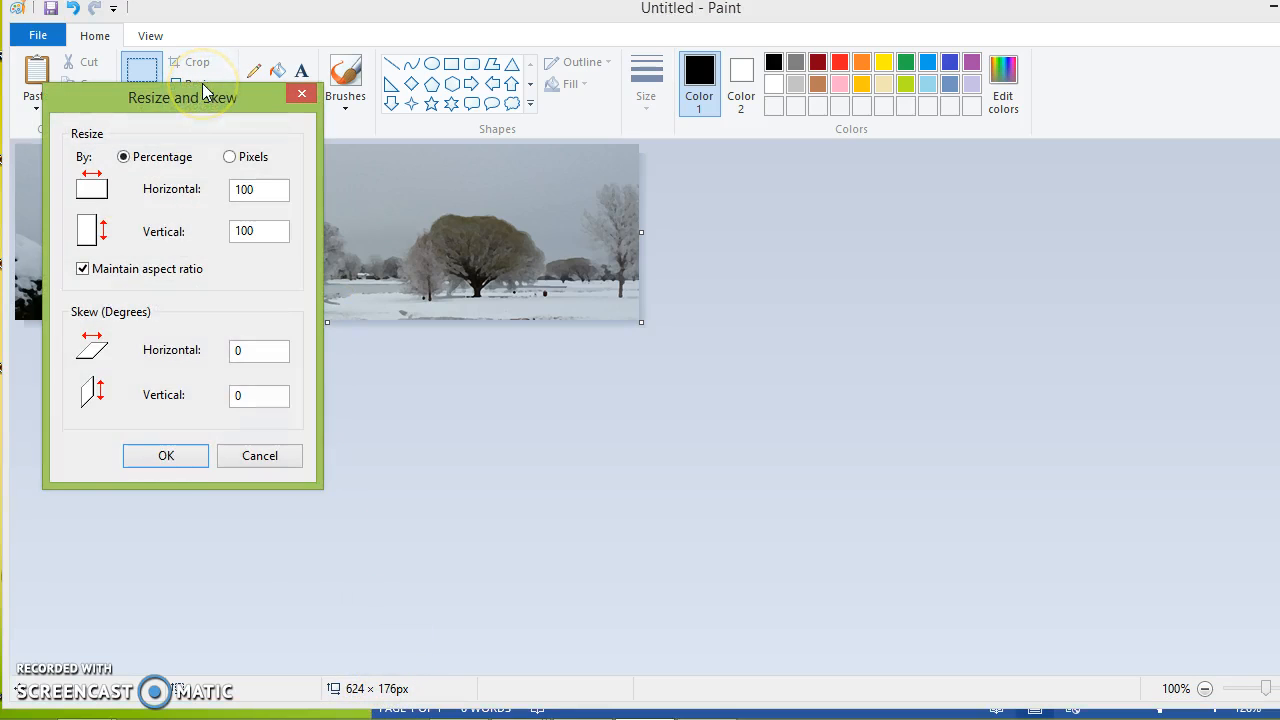
{"action": "double_click", "coordinate": [259, 190]}
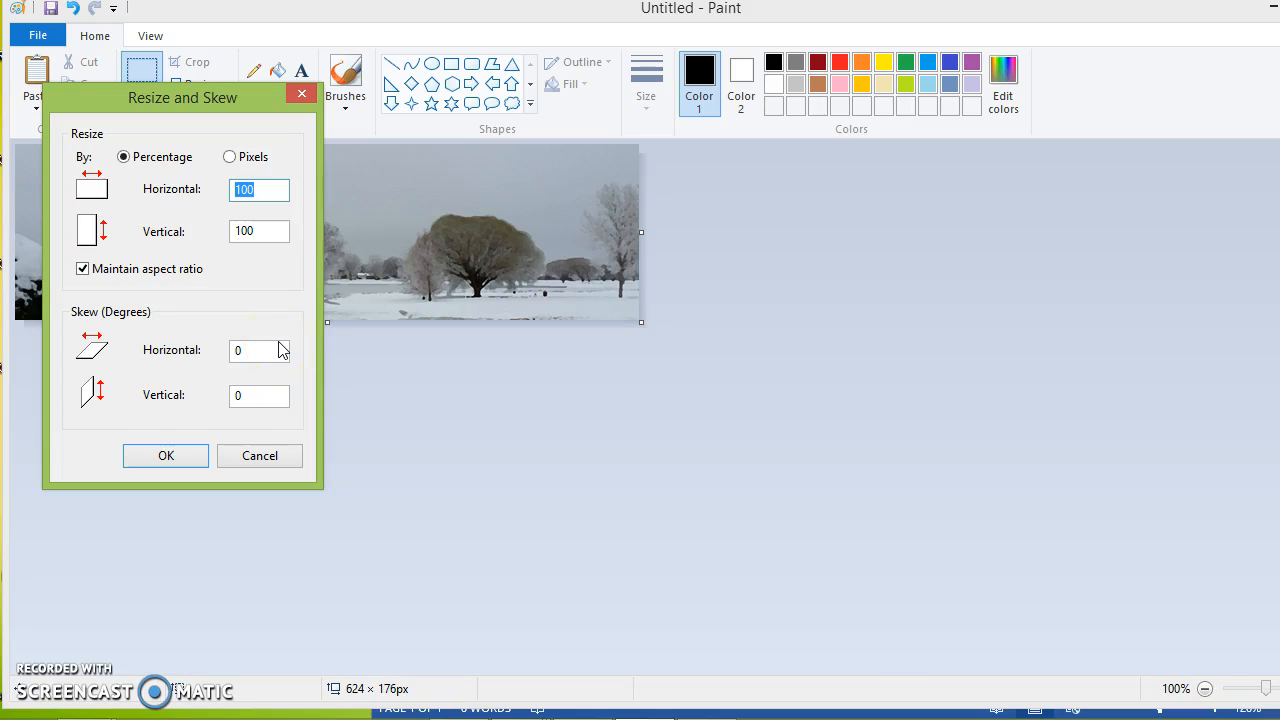
{"action": "type", "text": "150"}
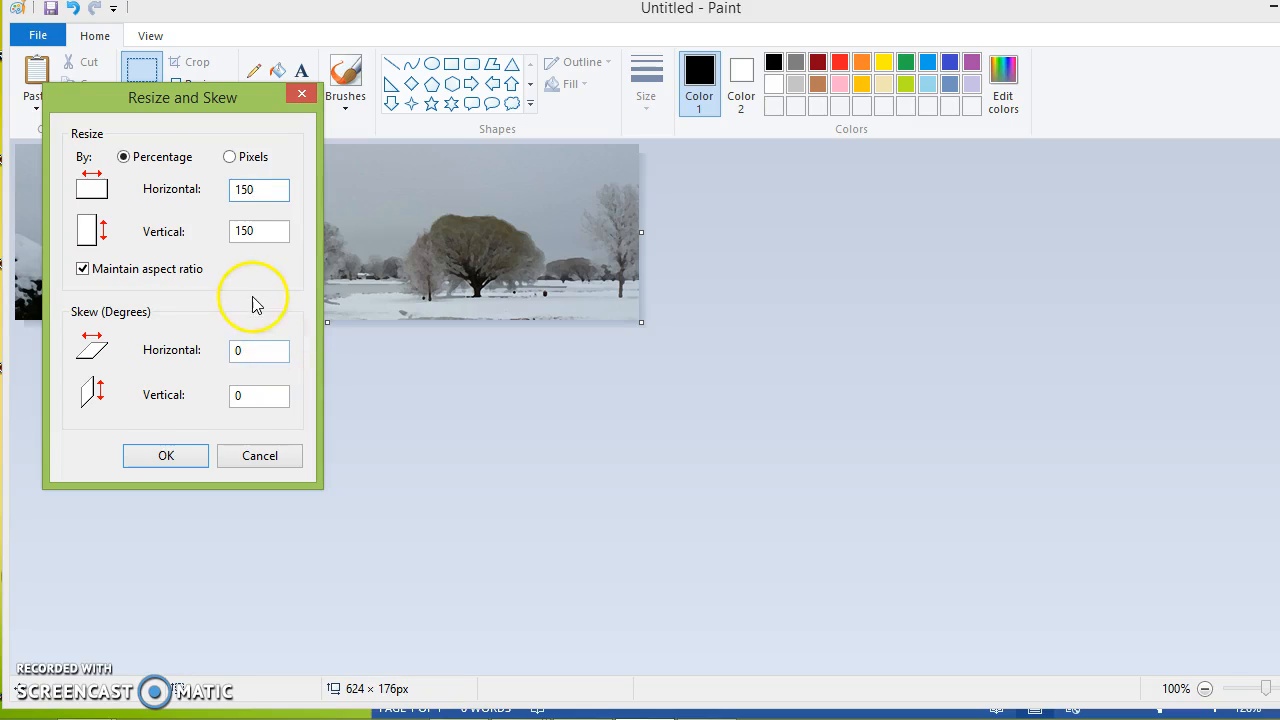
{"action": "key", "text": "Return"}
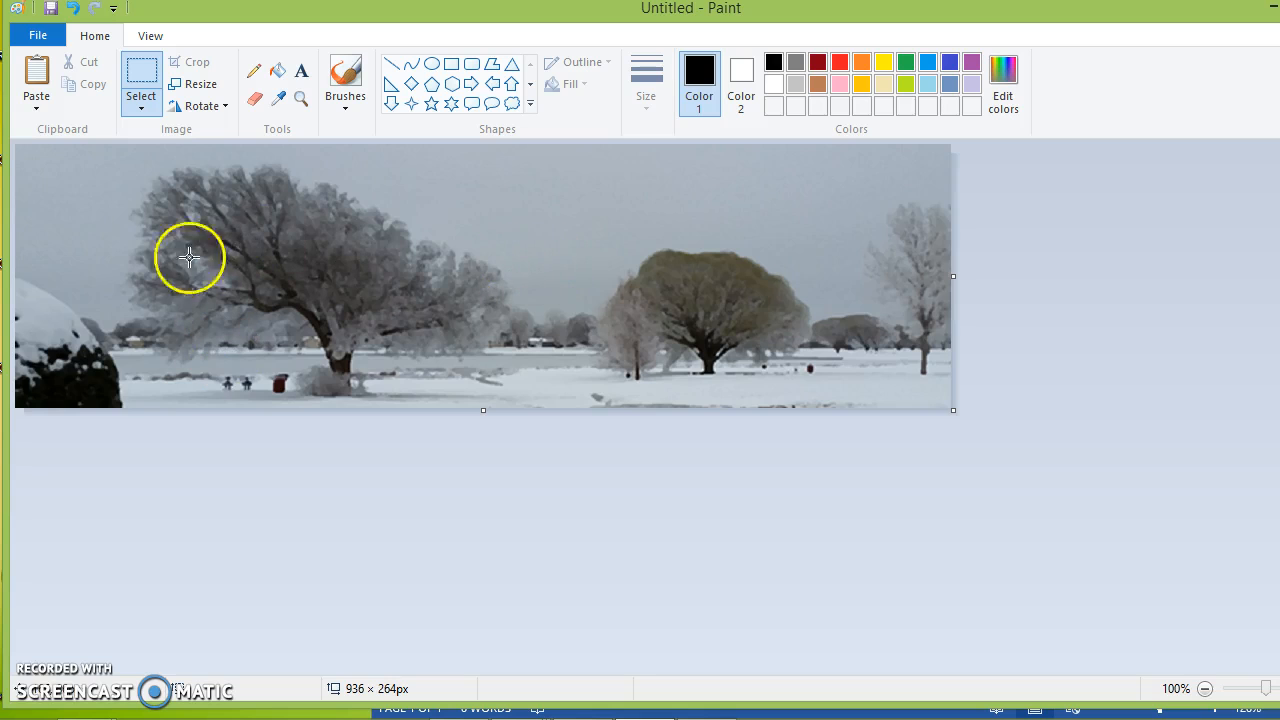
Save the picture as a JPEG named winter 2014 impressionist in the Pages for Tutorial folder.
{"action": "left_click", "coordinate": [30, 35]}
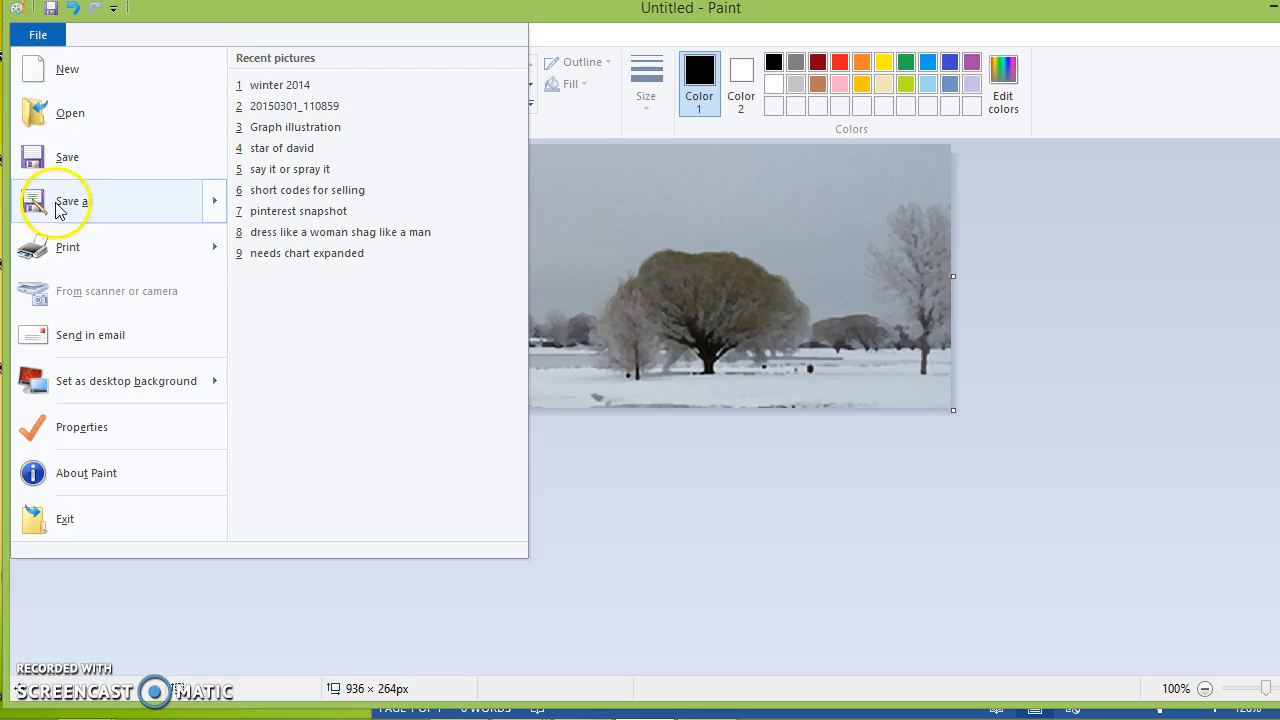
{"action": "left_click", "coordinate": [57, 208]}
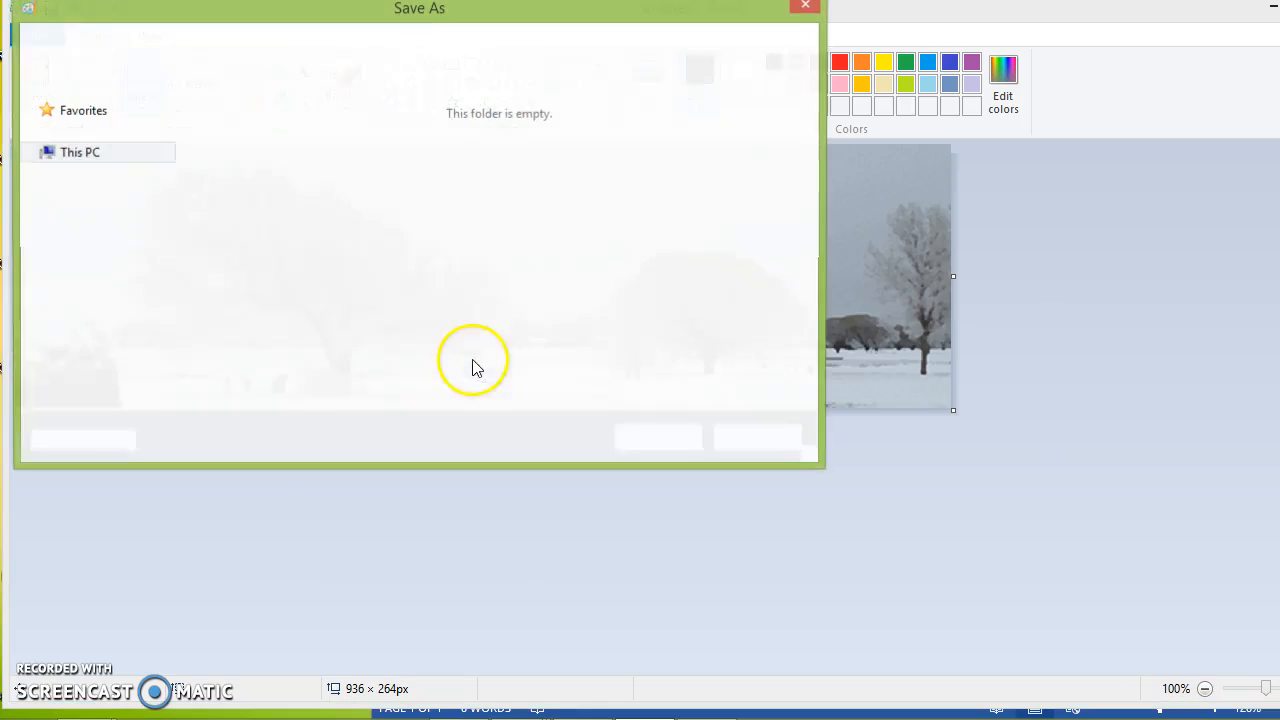
{"action": "left_click", "coordinate": [263, 394]}
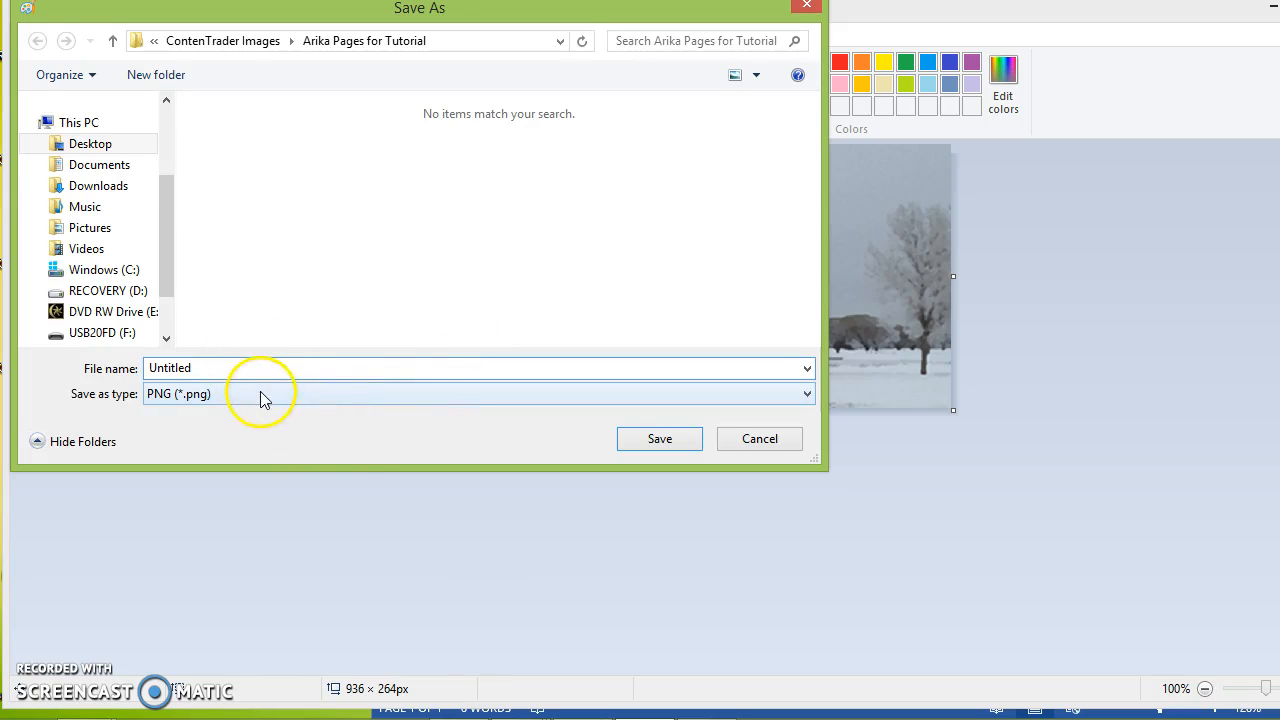
{"action": "left_click", "coordinate": [270, 474]}
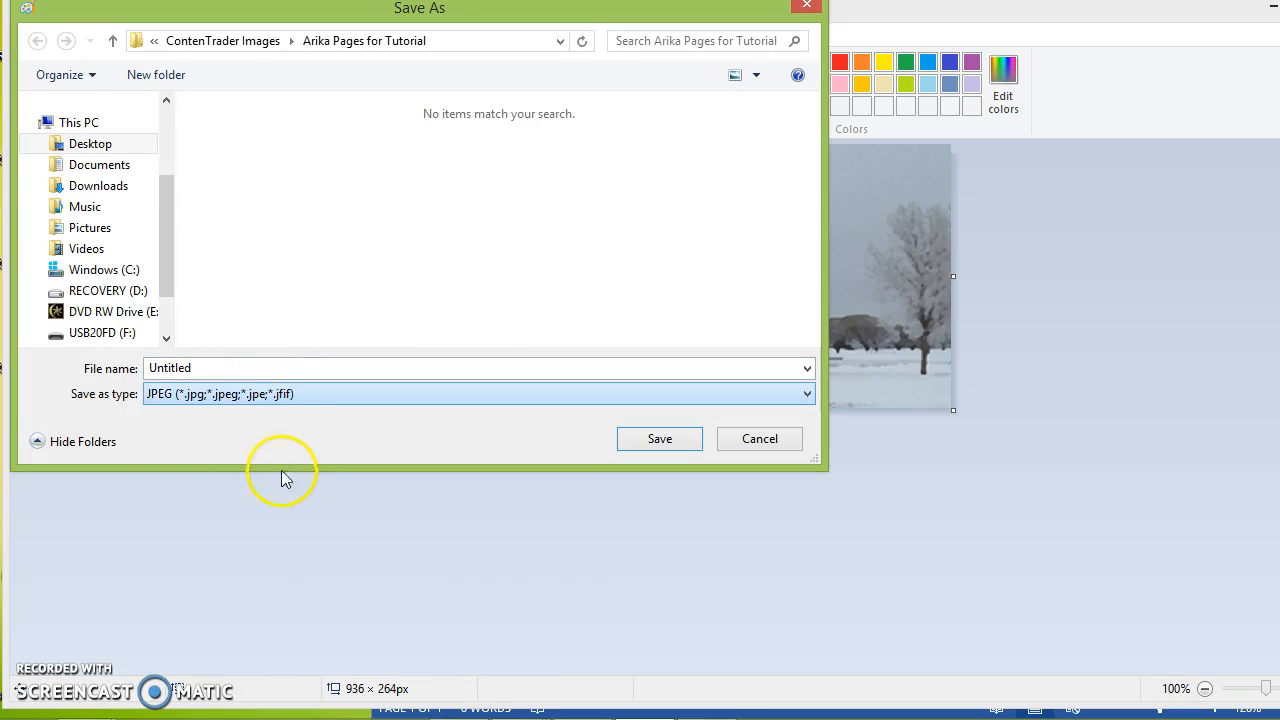
{"action": "left_click", "coordinate": [274, 367]}
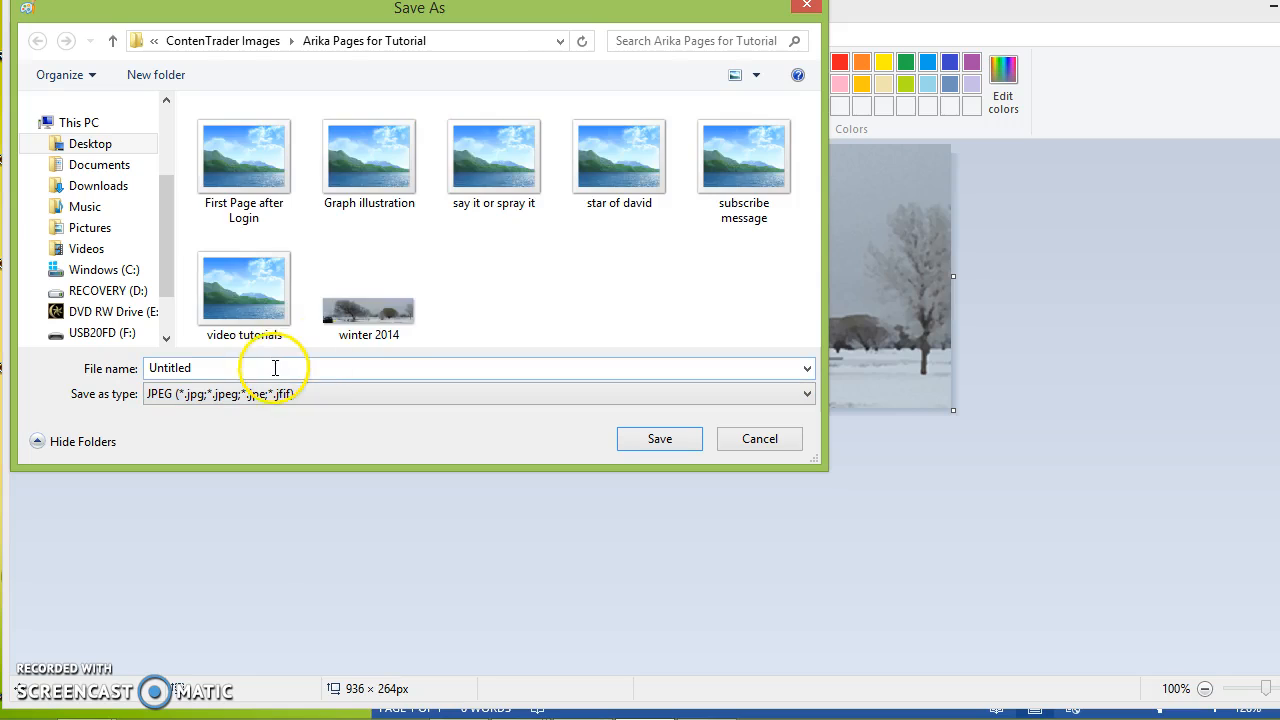
{"action": "left_click", "coordinate": [362, 314]}
{"action": "double_click", "coordinate": [335, 371]}
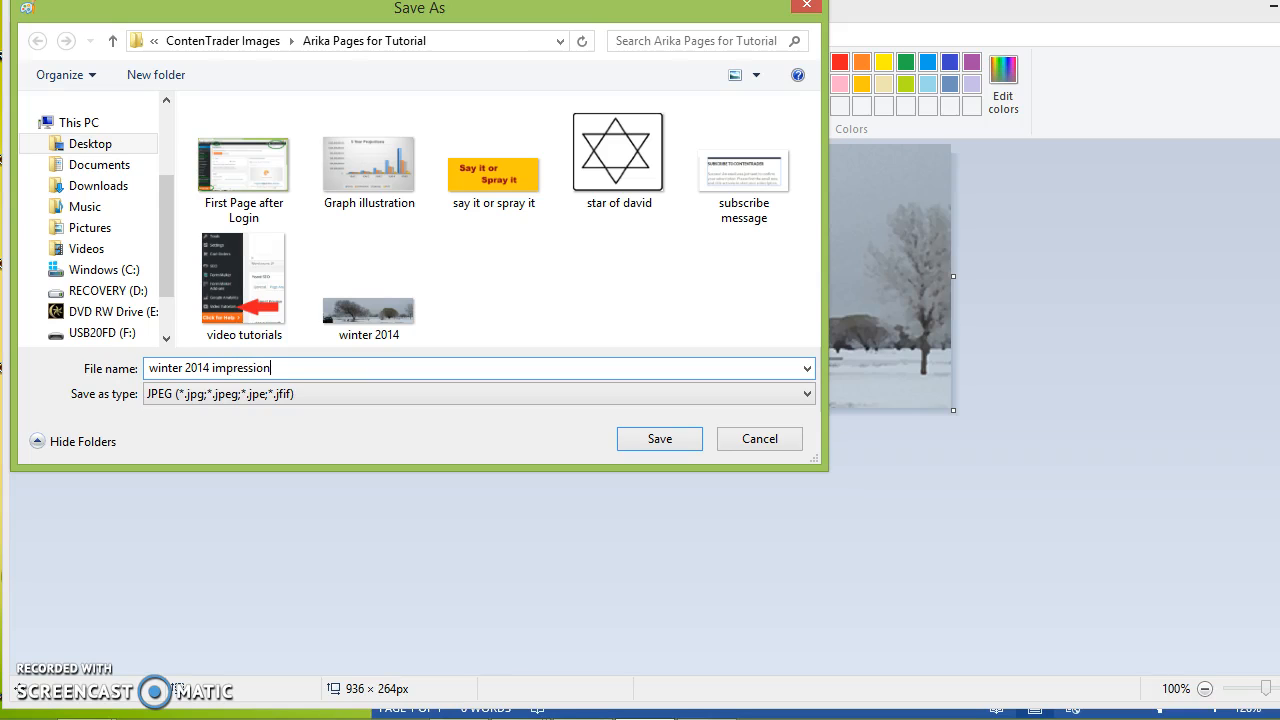
{"action": "left_click", "coordinate": [659, 440]}
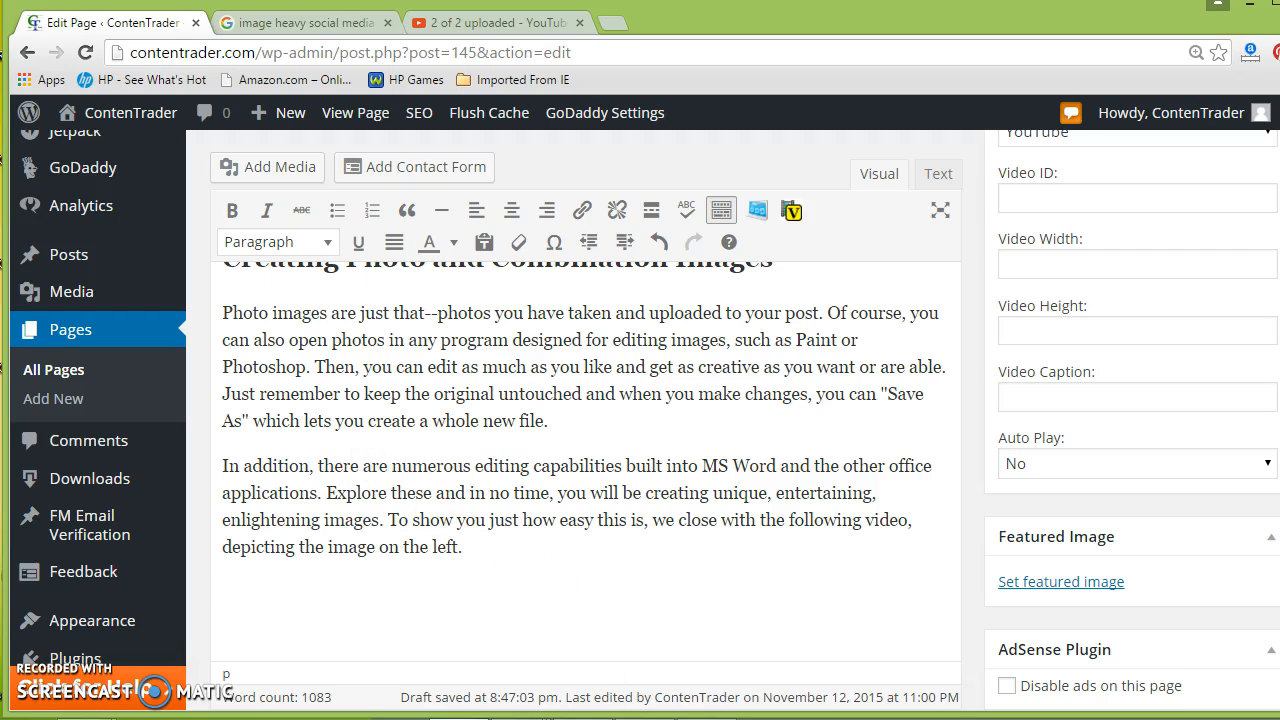
Switch to Paint and add the text WINTER 2014 in 24-point Algerian across the sky of the winter picture.
{"action": "left_click", "coordinate": [636, 718]}
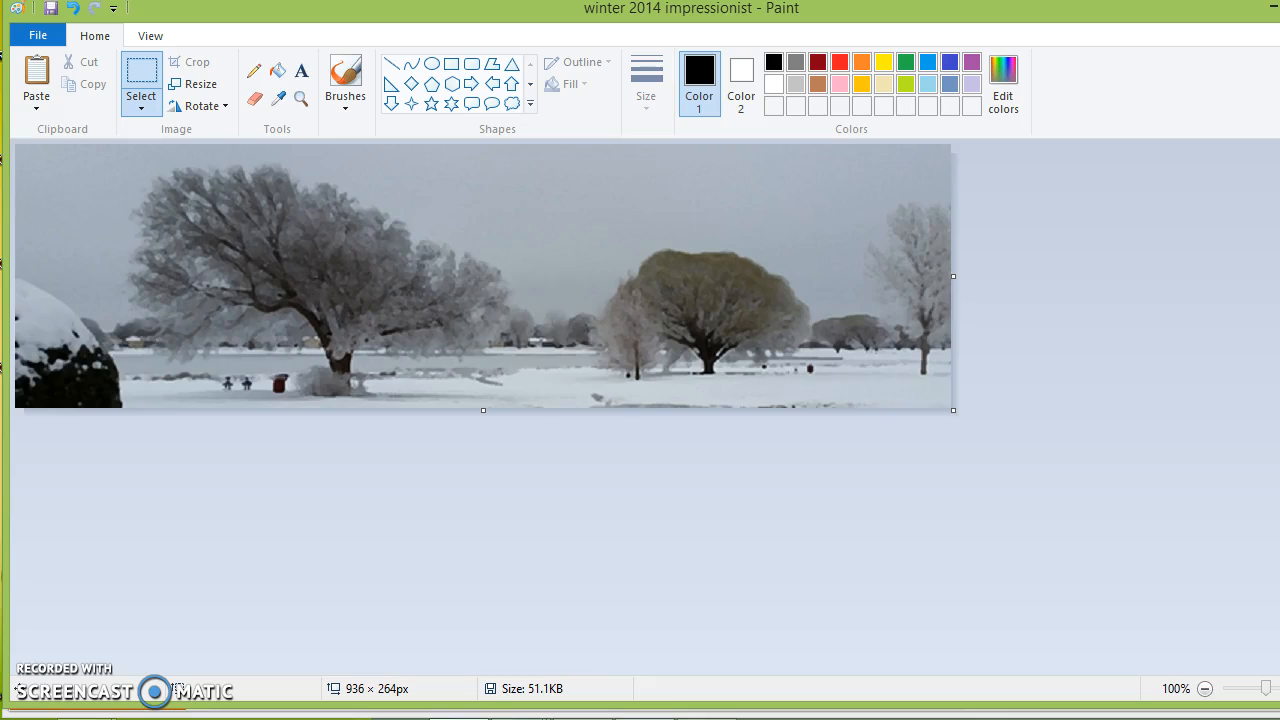
{"action": "left_click", "coordinate": [302, 74]}
{"action": "left_click_drag", "start_coordinate": [357, 164], "coordinate": [887, 277]}
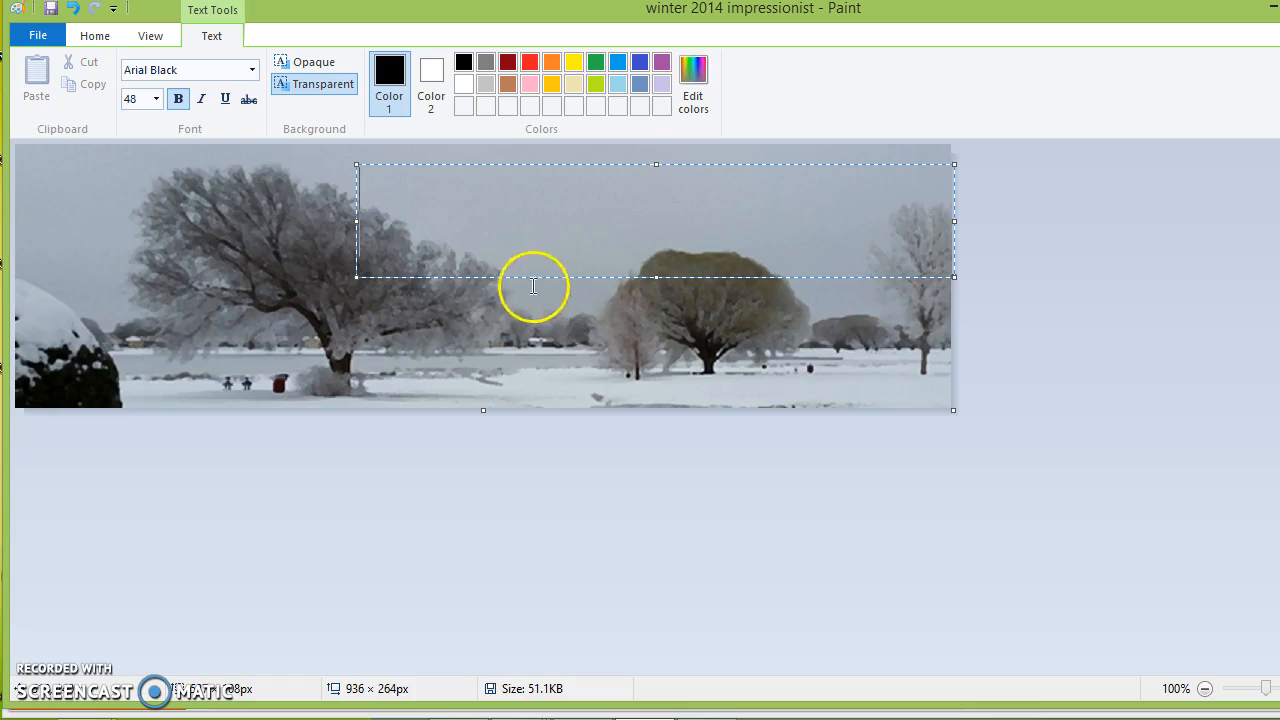
{"action": "left_click", "coordinate": [252, 72]}
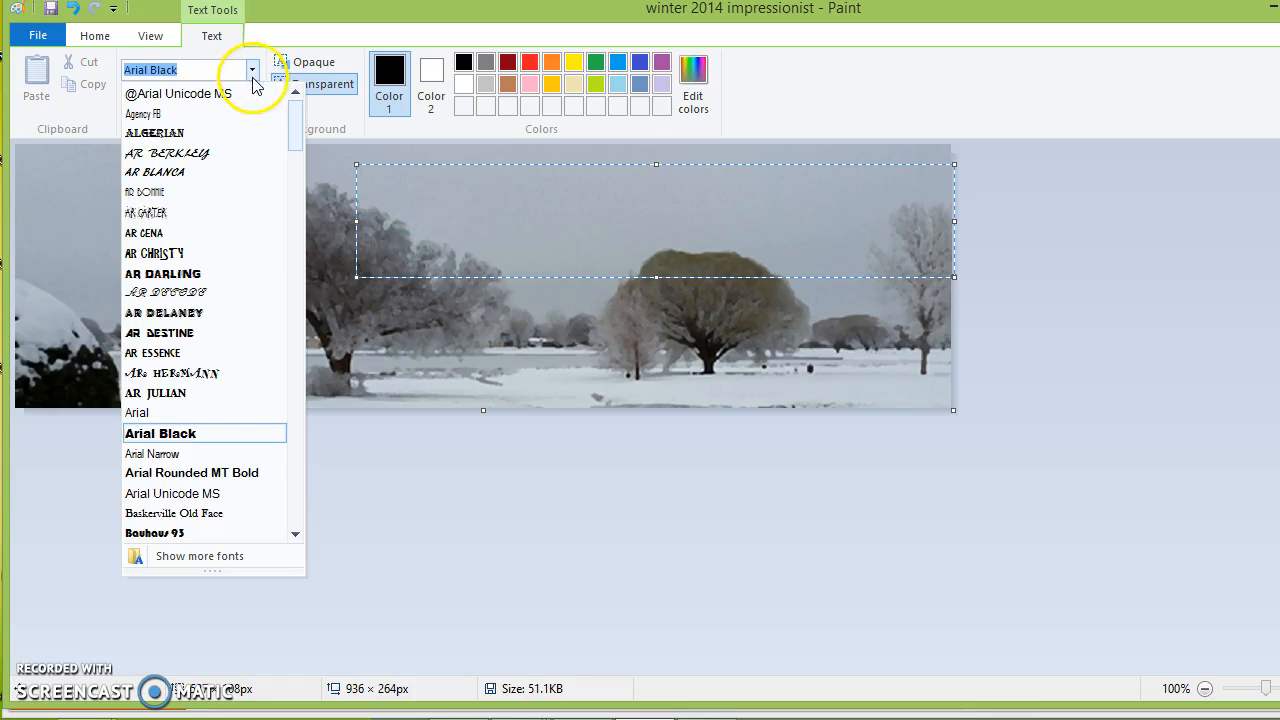
{"action": "left_click", "coordinate": [200, 133]}
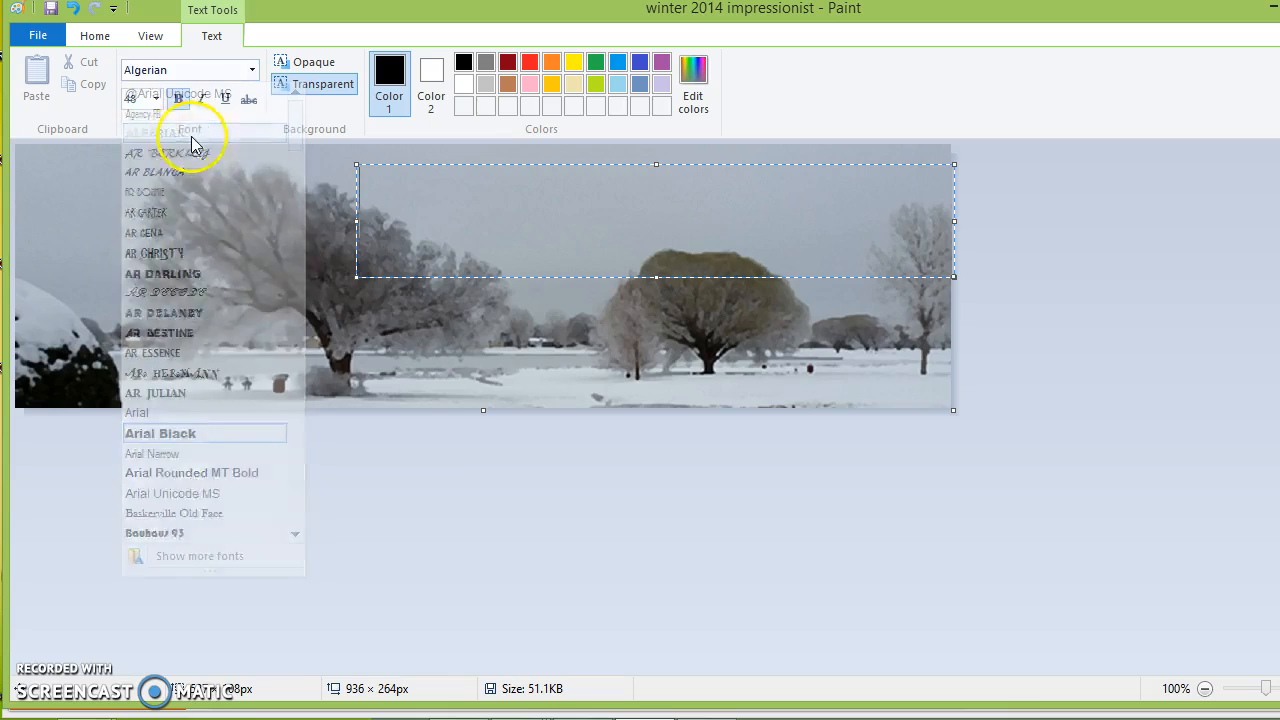
{"action": "left_click", "coordinate": [156, 99]}
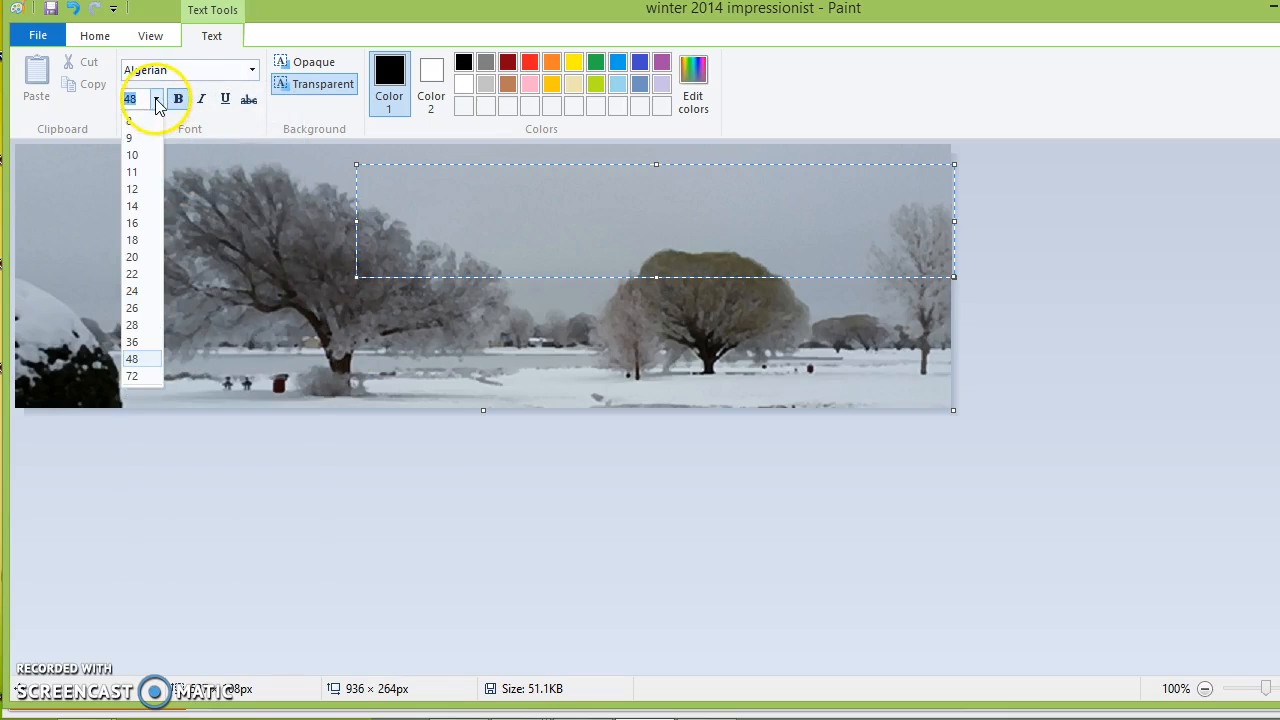
{"action": "left_click", "coordinate": [131, 291]}
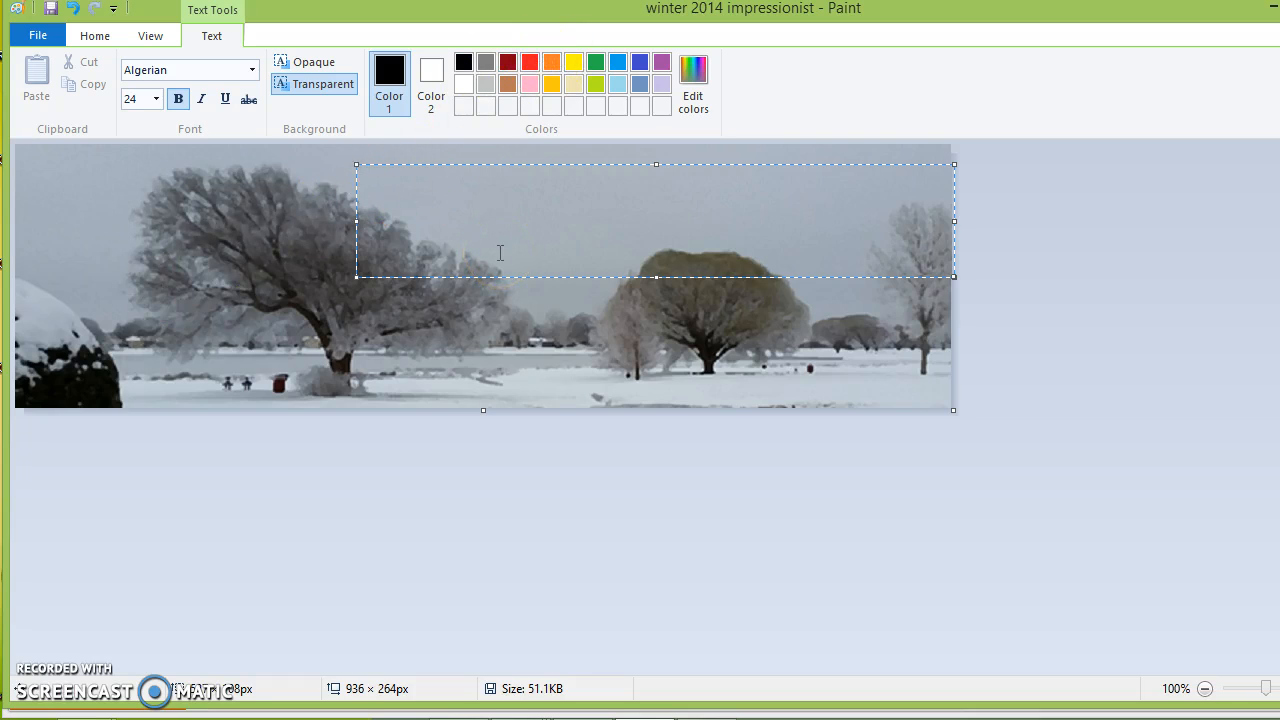
{"action": "type", "text": "WINTER"}
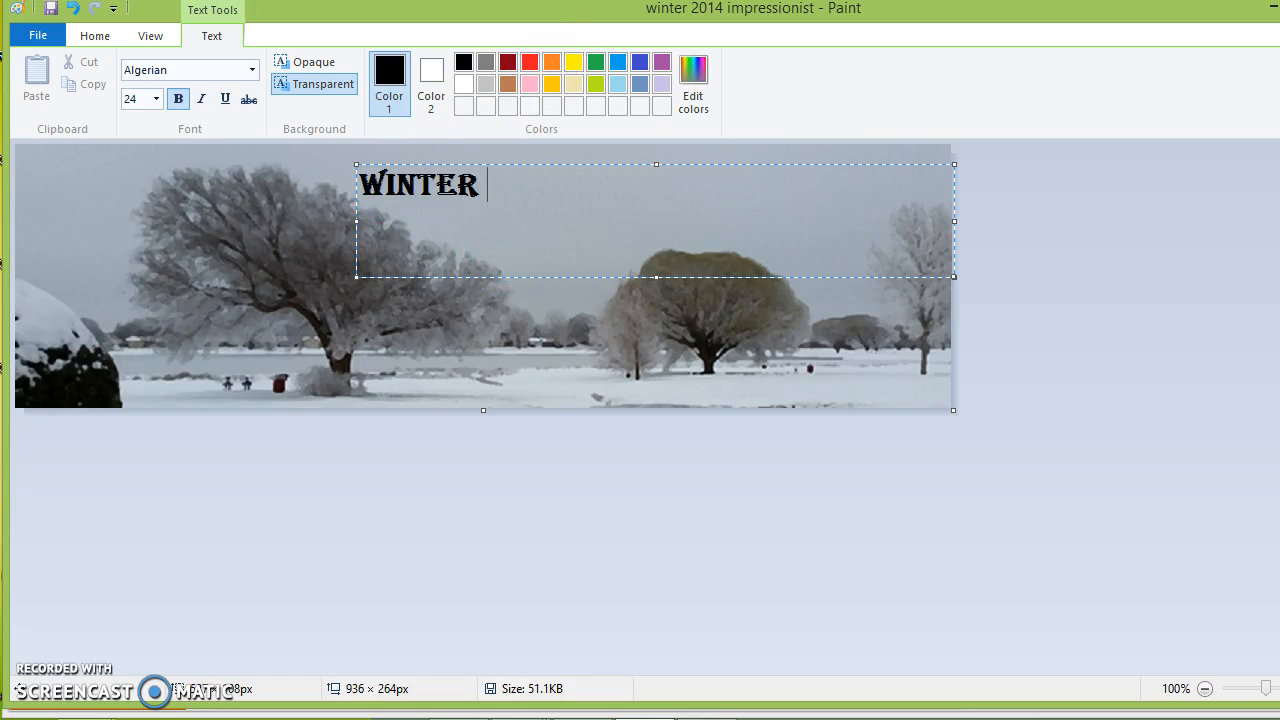
{"action": "type", "text": " 2014"}
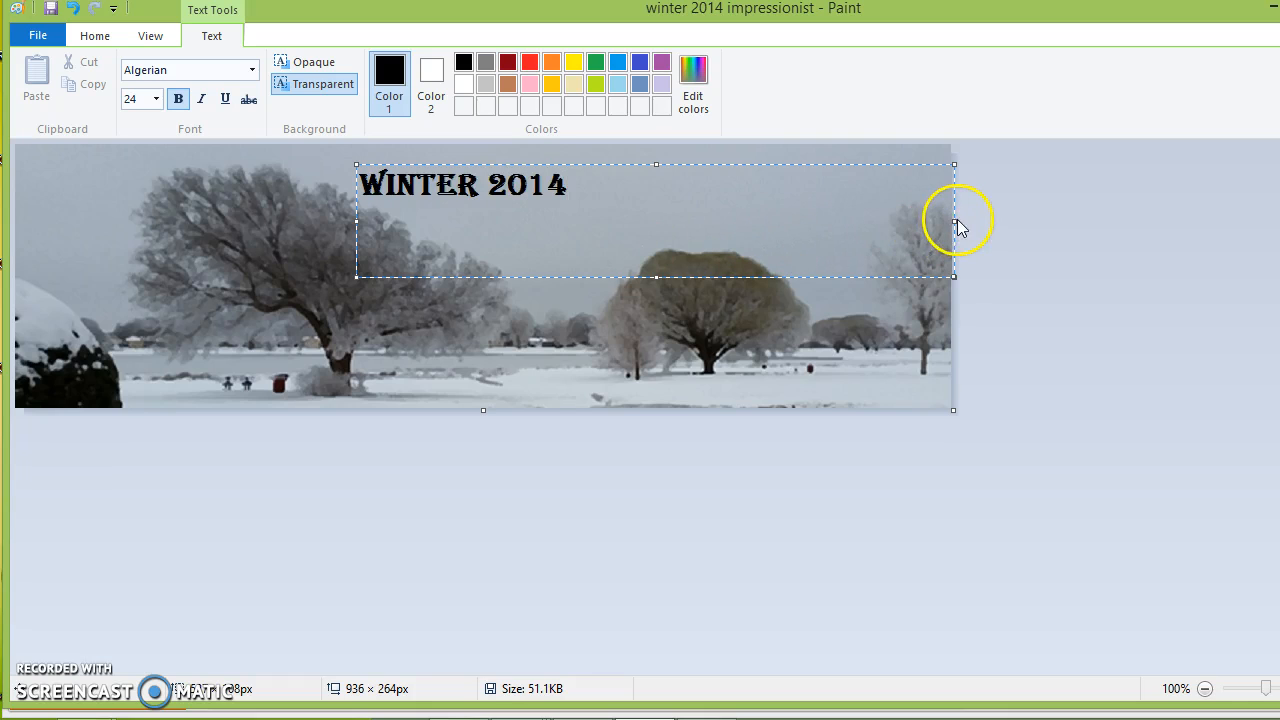
Narrow the WINTER 2014 text box, place it in the sky between the two large trees, and save the picture.
{"action": "left_click_drag", "start_coordinate": [955, 219], "coordinate": [617, 221]}
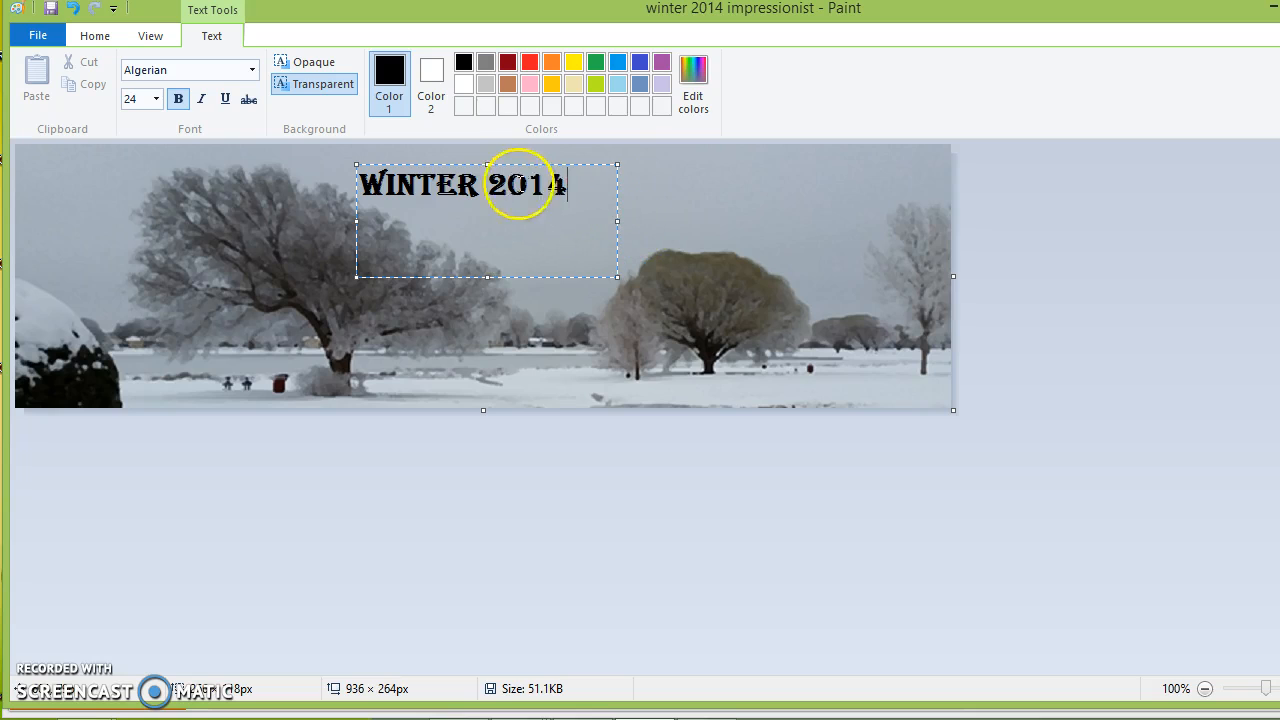
{"action": "left_click_drag", "start_coordinate": [456, 164], "coordinate": [582, 189]}
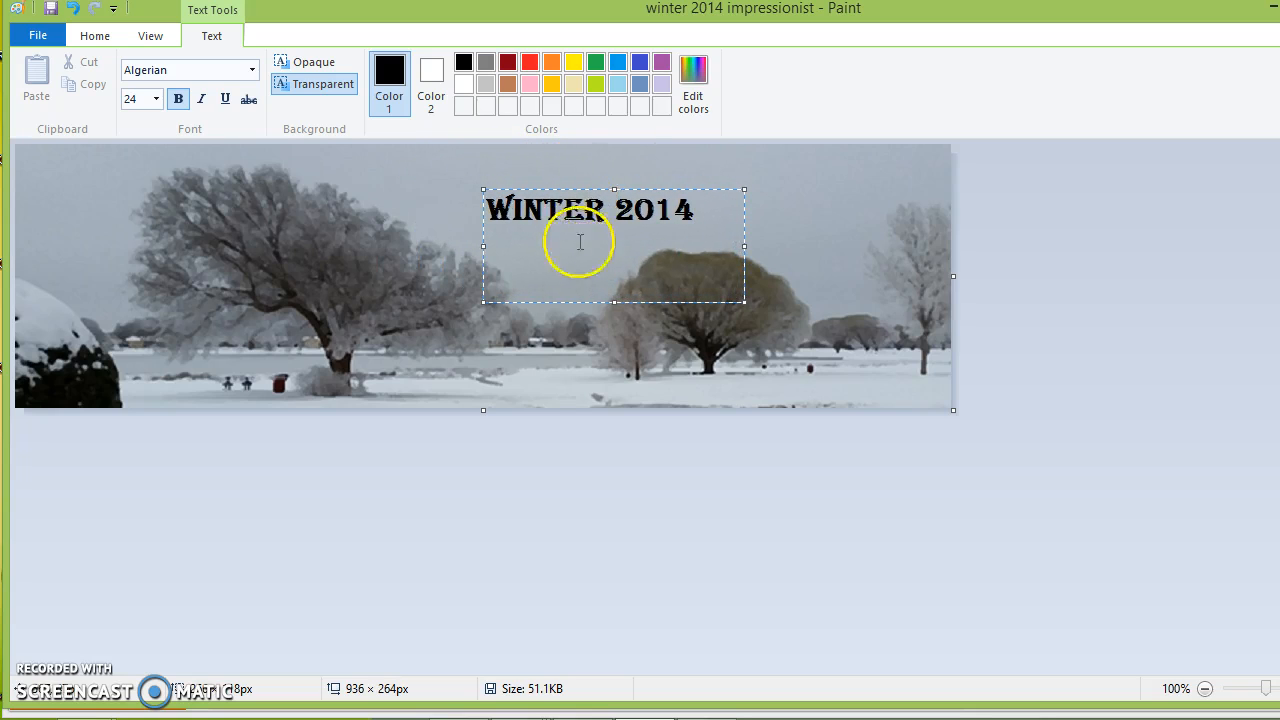
{"action": "left_click", "coordinate": [427, 247]}
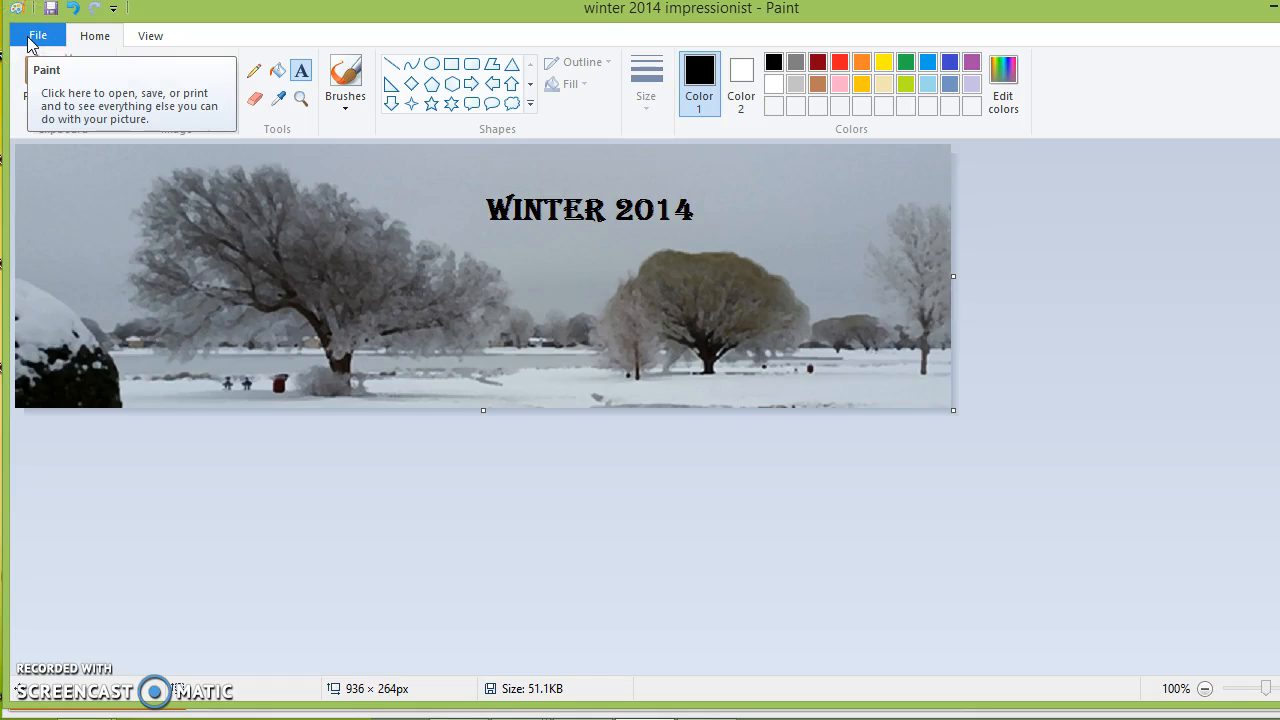
{"action": "left_click", "coordinate": [49, 9]}
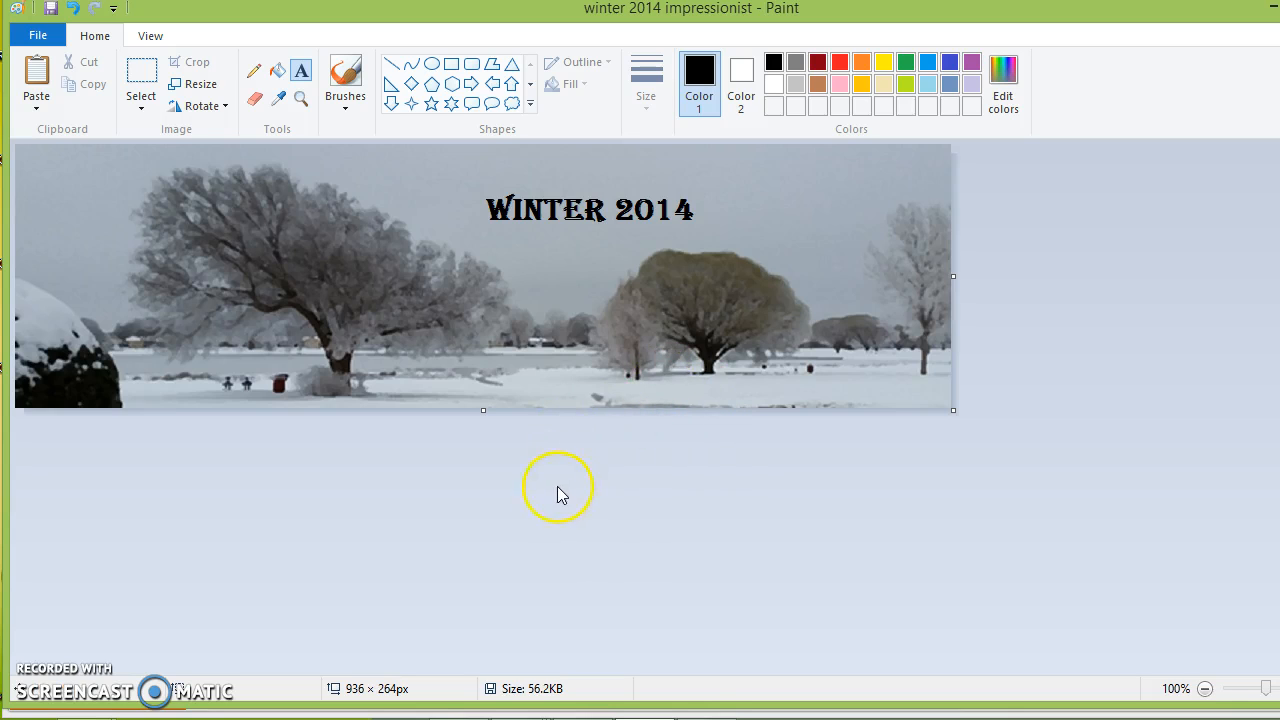
Switch to Document5 in Word and recolor the winter picture with the light orange variation, third in the last Recolor row.
{"action": "mouse_move", "coordinate": [540, 712]}
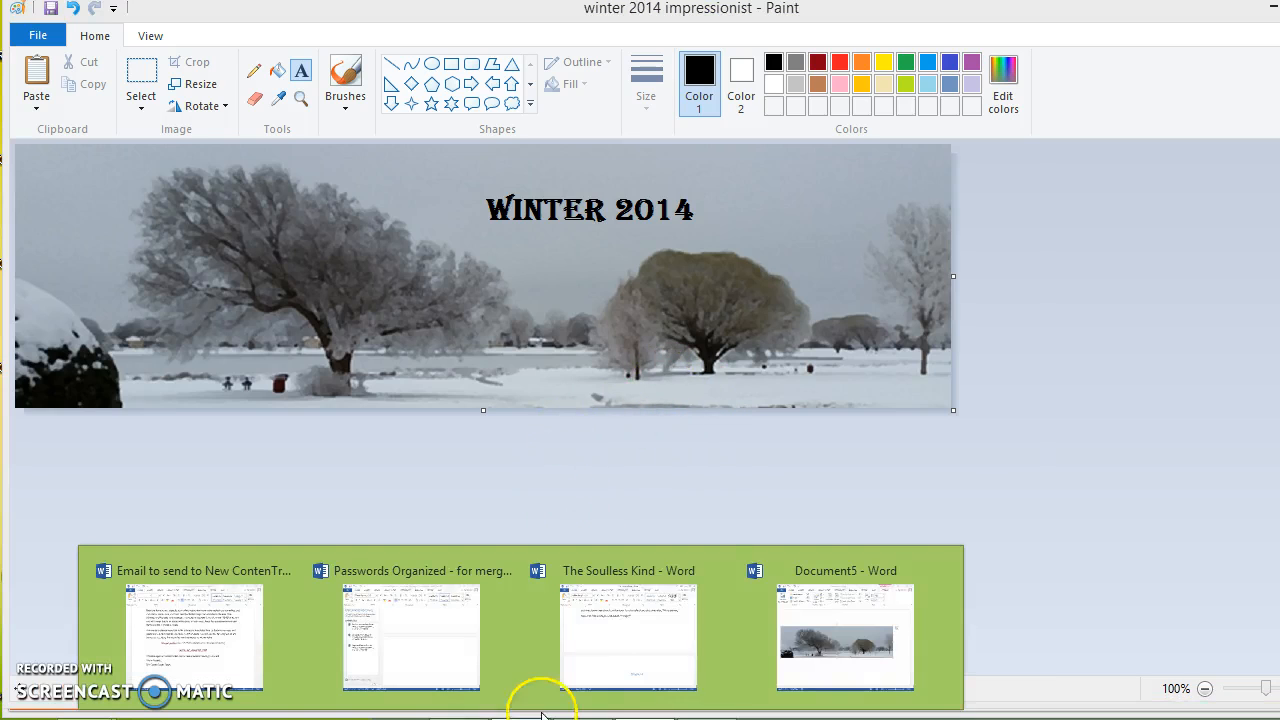
{"action": "left_click", "coordinate": [855, 639]}
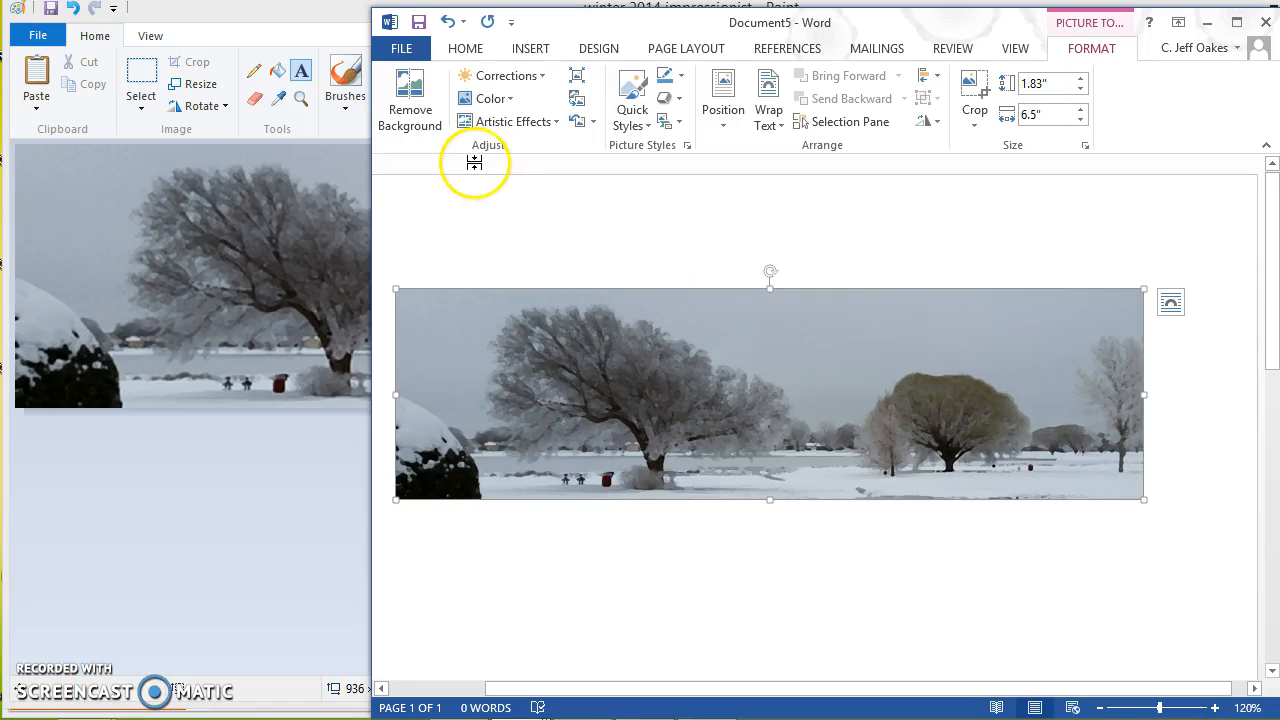
{"action": "left_click", "coordinate": [493, 99]}
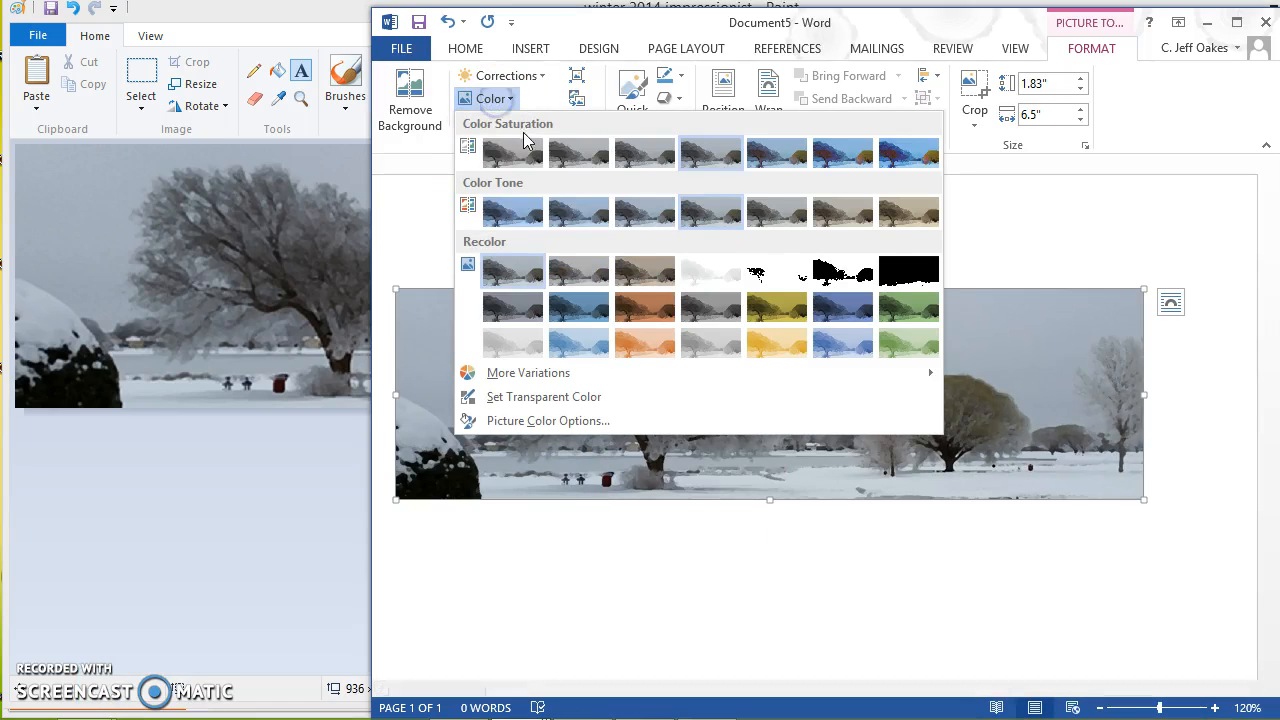
{"action": "left_click", "coordinate": [640, 345]}
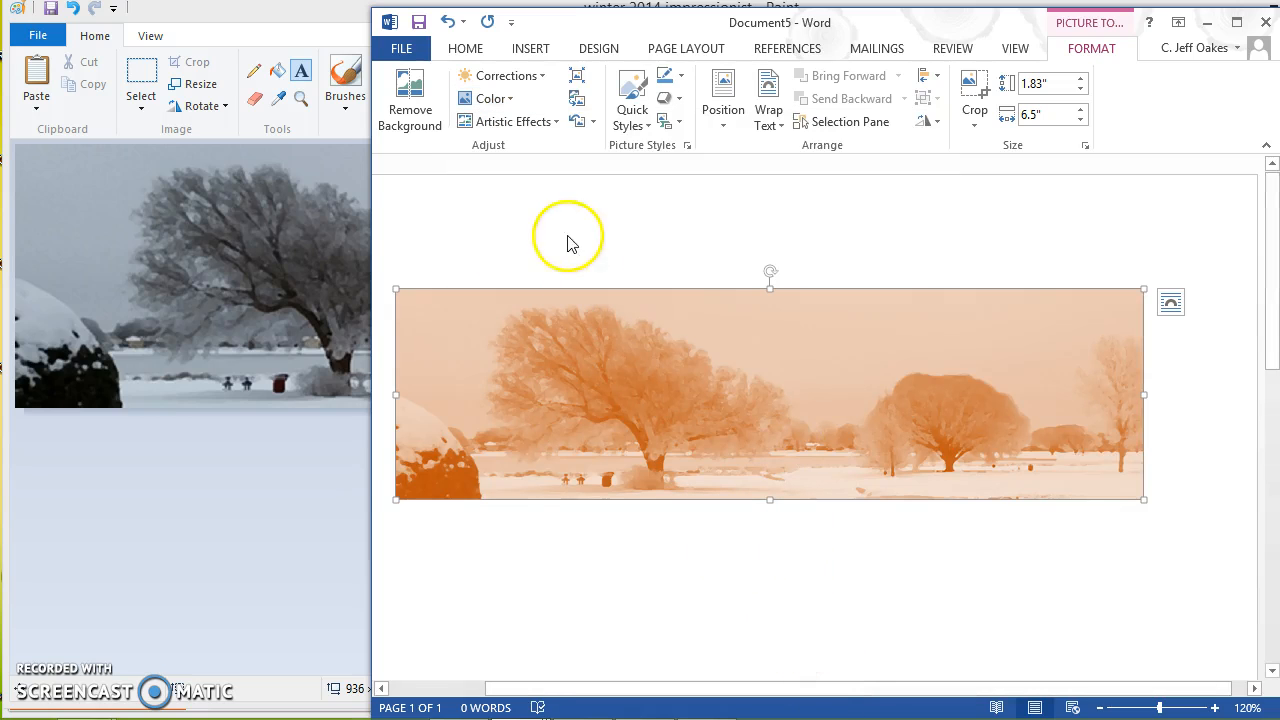
Soften the orange picture with the first Sharpen/Soften preset and return to the winter picture in Paint.
{"action": "left_click", "coordinate": [528, 78]}
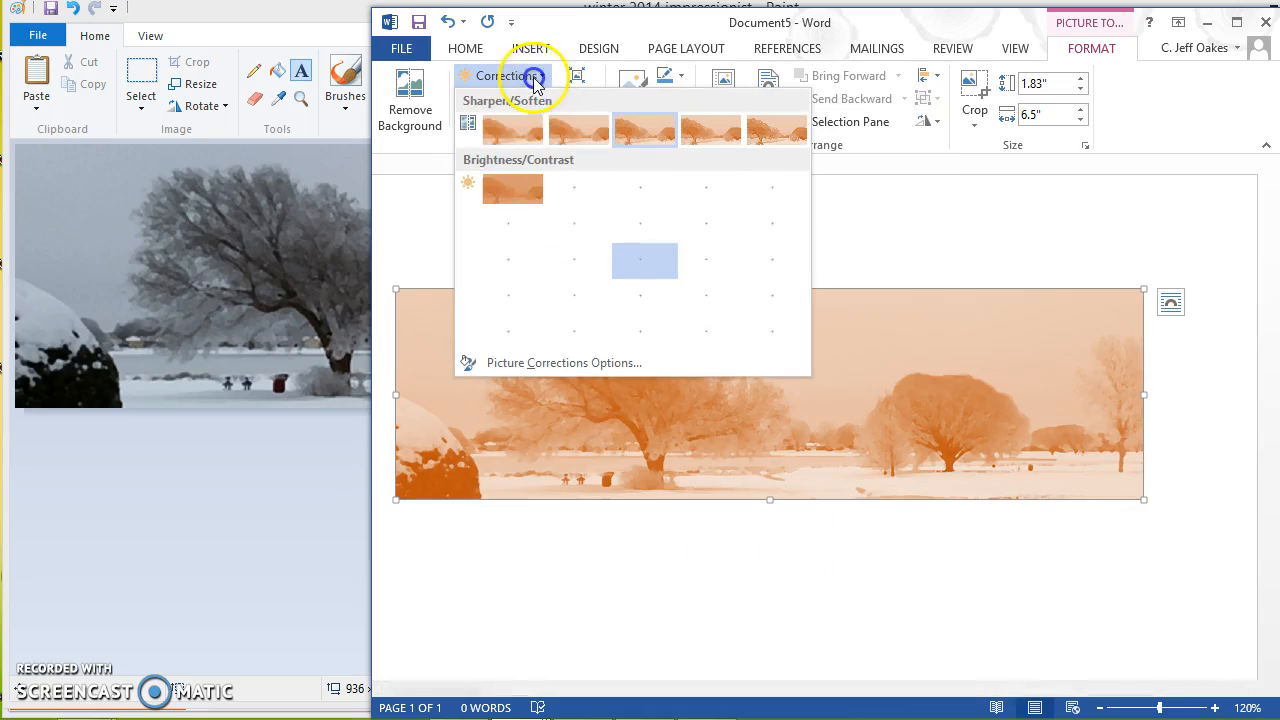
{"action": "left_click", "coordinate": [513, 132]}
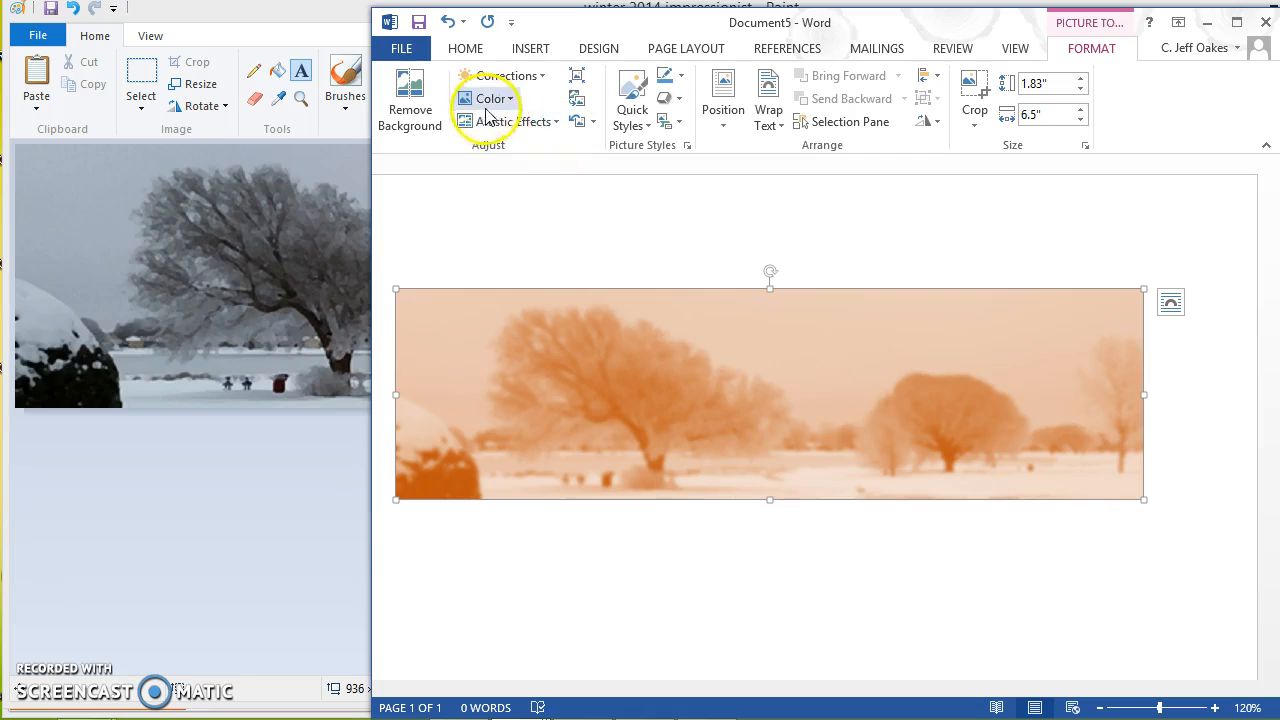
{"action": "left_click", "coordinate": [300, 524]}
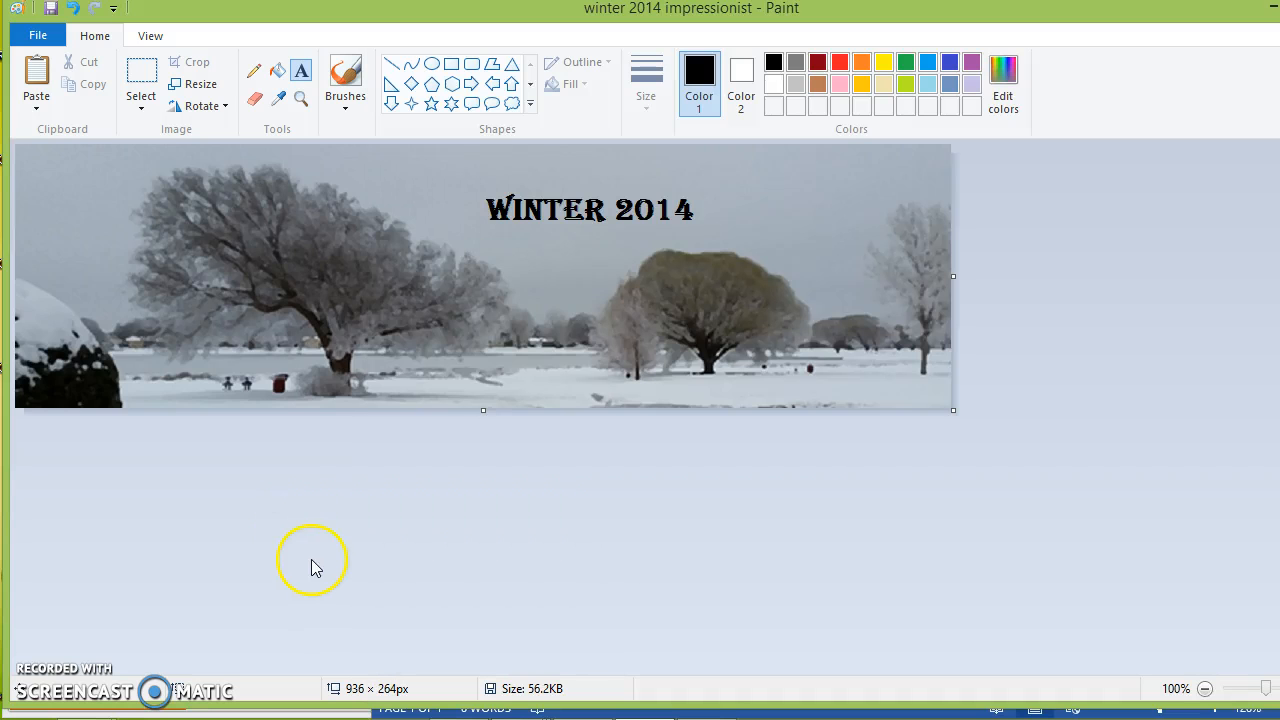